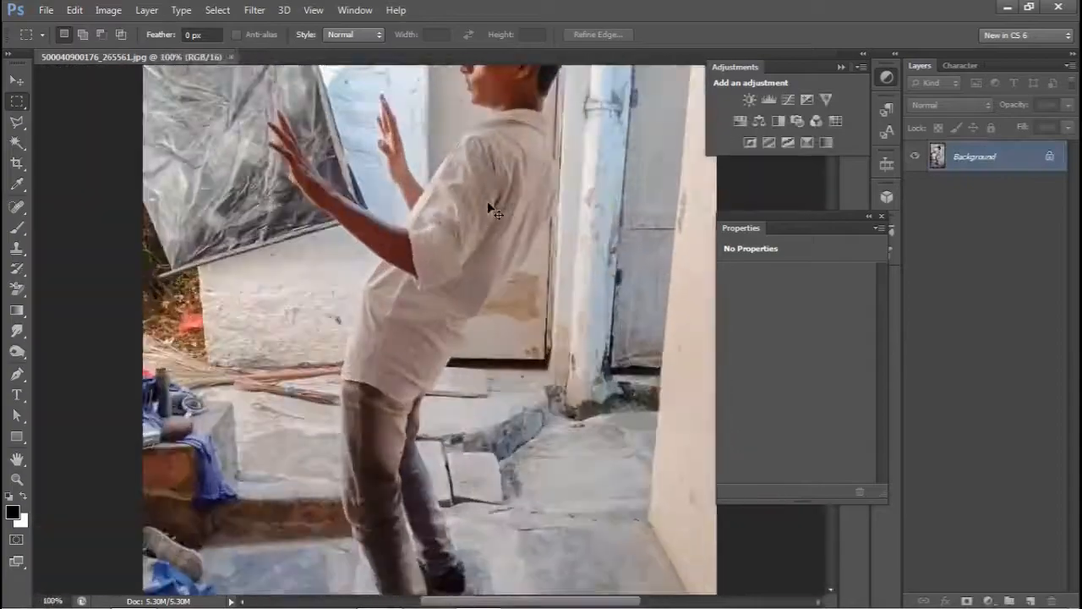
Put away the Properties and Adjustments panels and duplicate the Background layer.
left_click(881, 217)
left_click(841, 67)
key("ctrl+j")
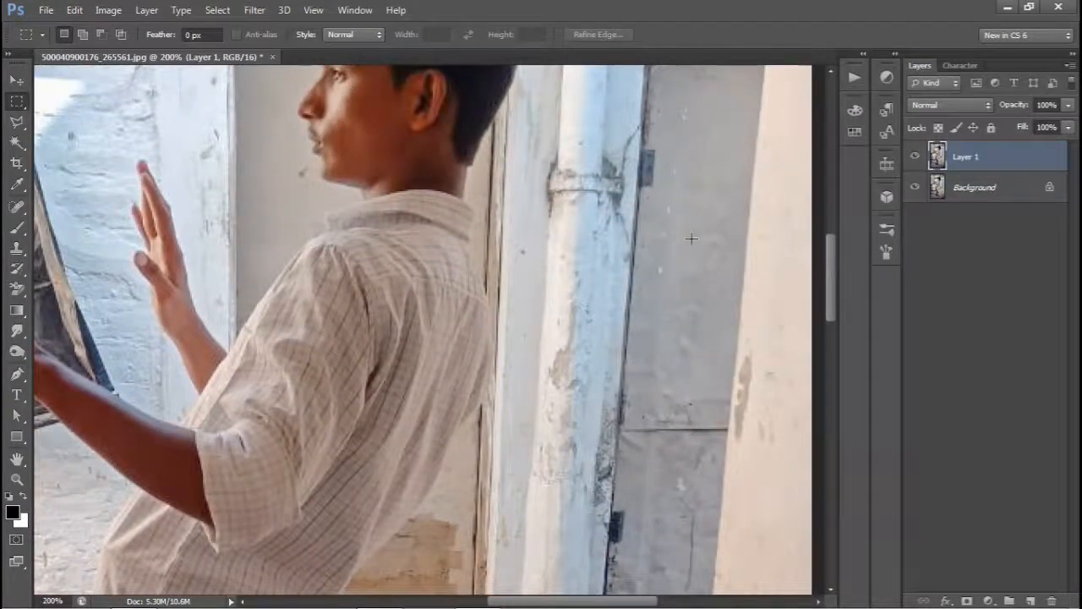
Start a Pen tool path at the sole of the front shoe and curve it around the toe.
scroll(435, 213, "down", 2)
scroll(412, 218, "up", 1)
key("p")
scroll(407, 218, "up", 1)
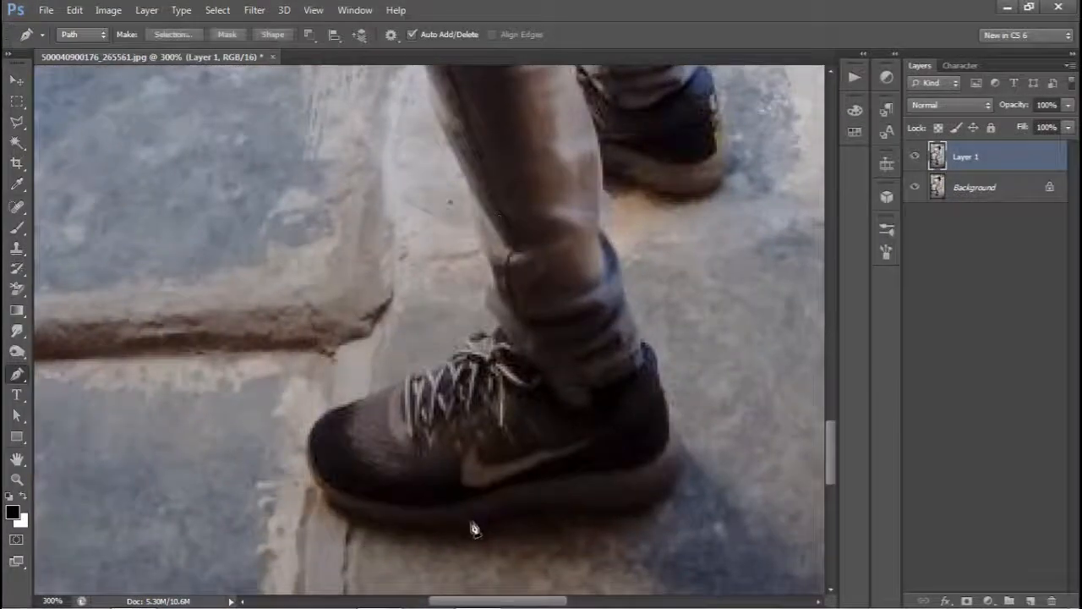
mouse_move(467, 458)
left_mouse_down()
mouse_move(474, 515)
mouse_move(466, 459)
left_mouse_up()
left_click(467, 525)
left_click_drag(311, 469, 234, 465)
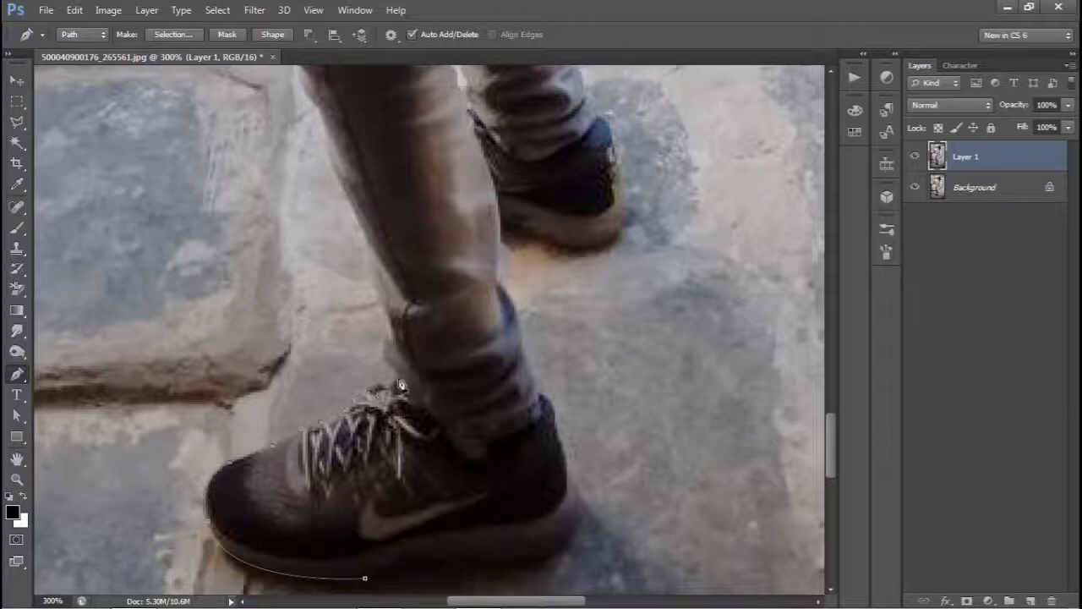
Continue the path over the shoelaces and up the front edge of the near leg's shin.
left_click_drag(381, 341, 383, 321)
left_click_drag(384, 321, 511, 389)
key("ctrl+plus")
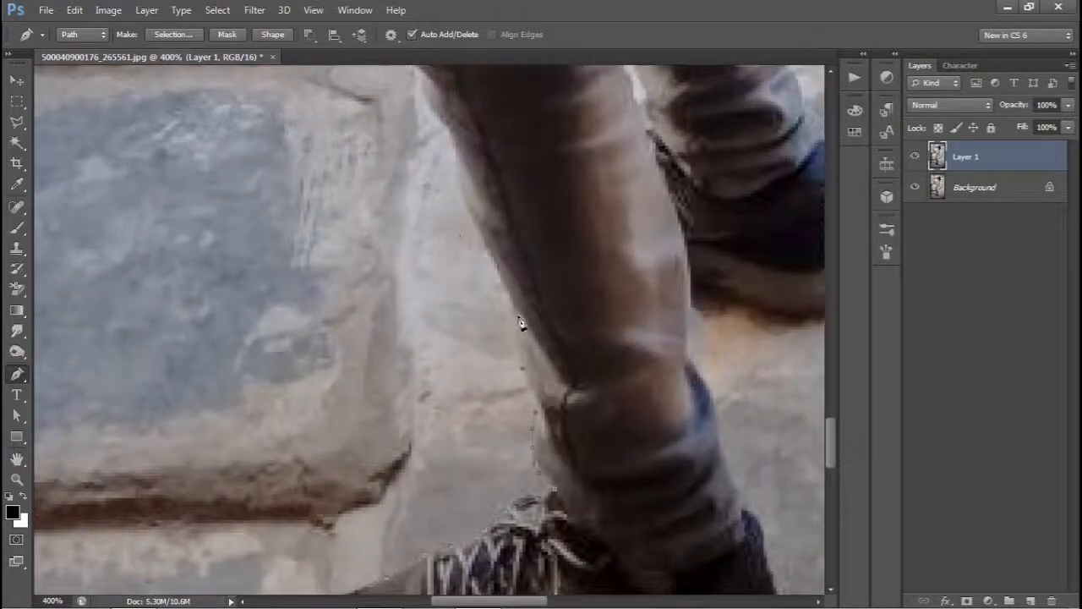
left_click_drag(515, 321, 537, 409)
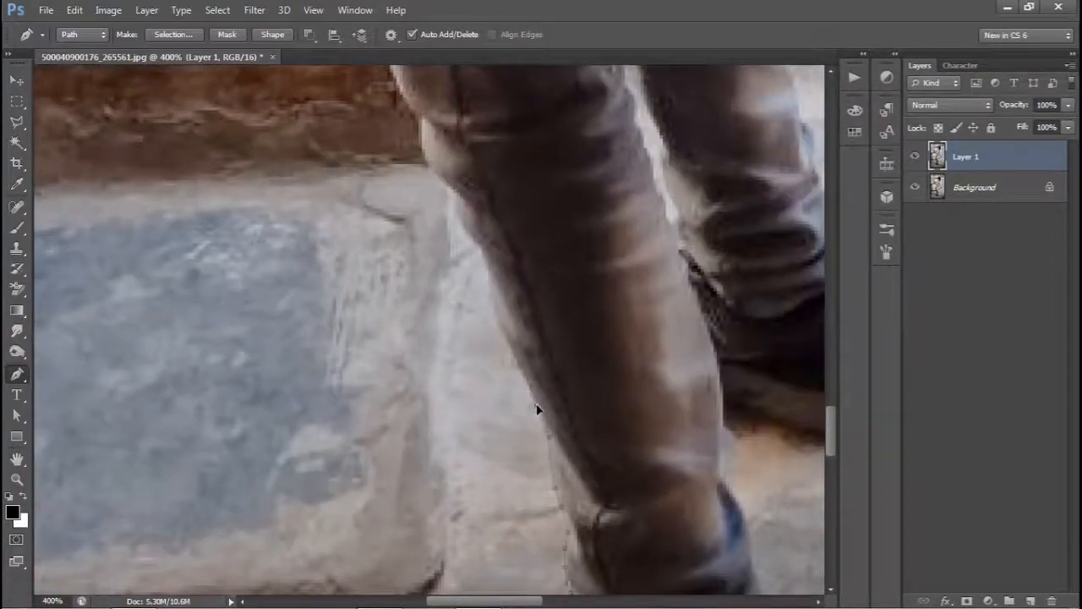
left_click_drag(510, 350, 557, 458)
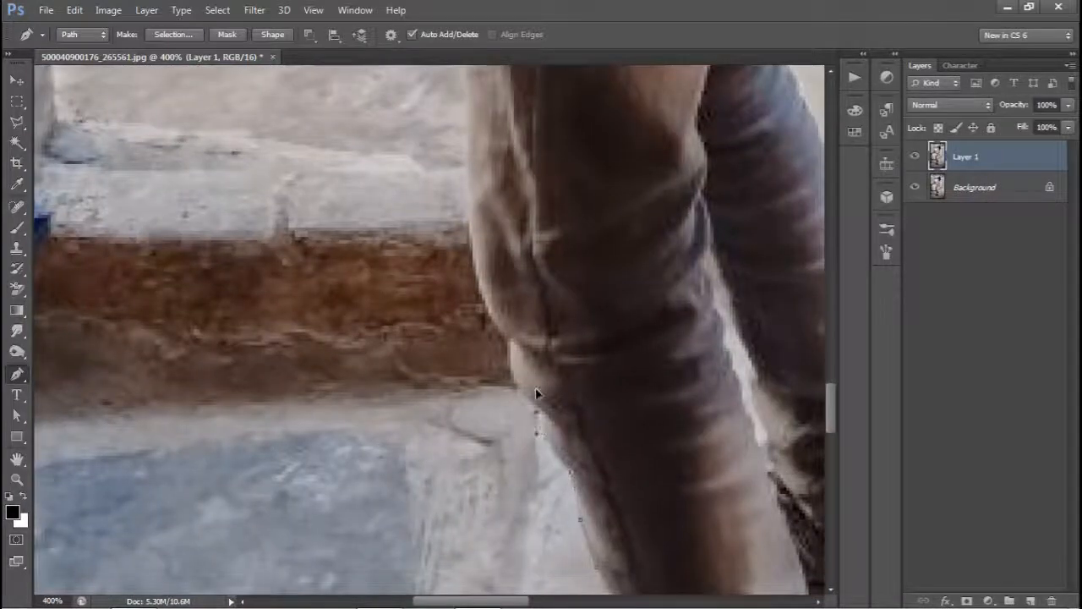
Extend the path around the near knee and up the front of the thigh toward the shirt hem.
left_click_drag(511, 344, 531, 405)
left_click_drag(483, 233, 440, 485)
left_click(484, 236, "alt")
left_click(441, 421)
left_click_drag(433, 296, 481, 429)
left_click(488, 394)
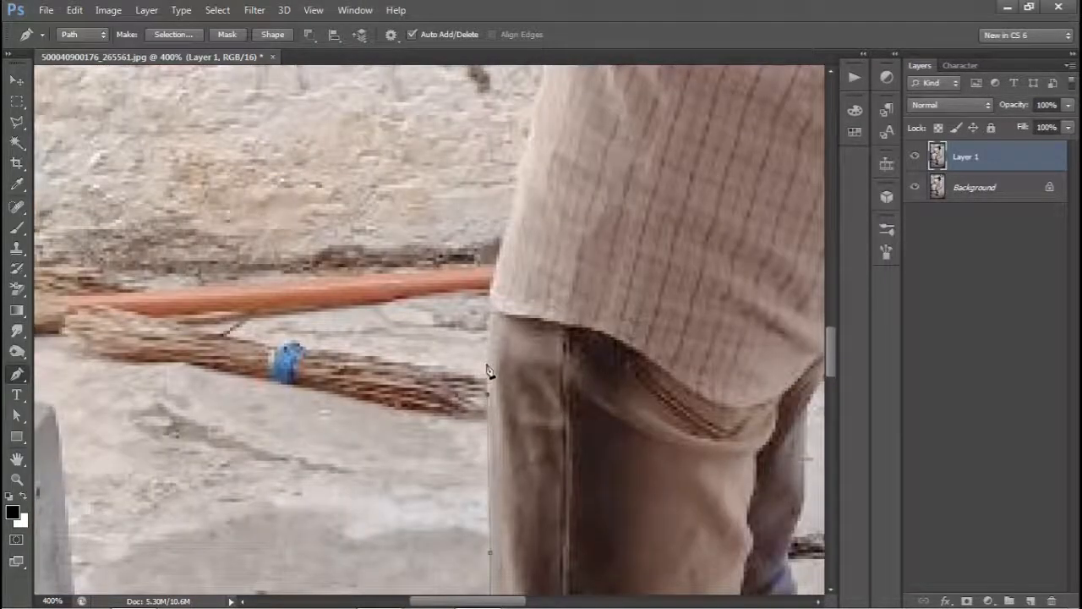
Trace the path past the front corner of the shirt hem and up the lower shirt front.
left_click(502, 244)
left_click_drag(521, 246, 471, 342)
left_click(457, 325)
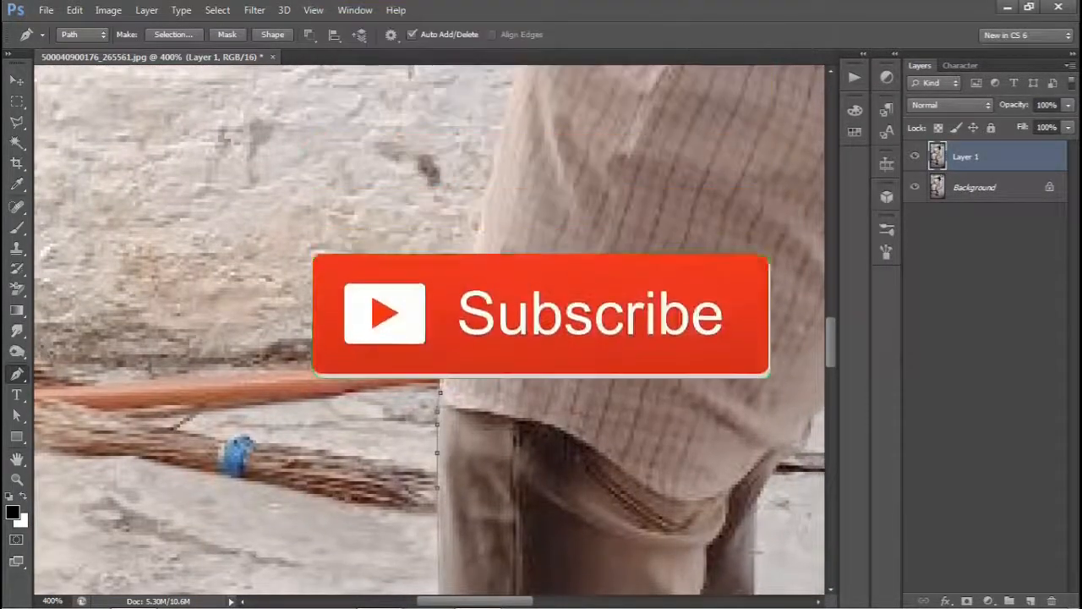
left_click_drag(458, 290, 425, 439)
left_click(433, 440)
left_click(433, 418)
left_click(444, 355)
left_click_drag(446, 347, 364, 511)
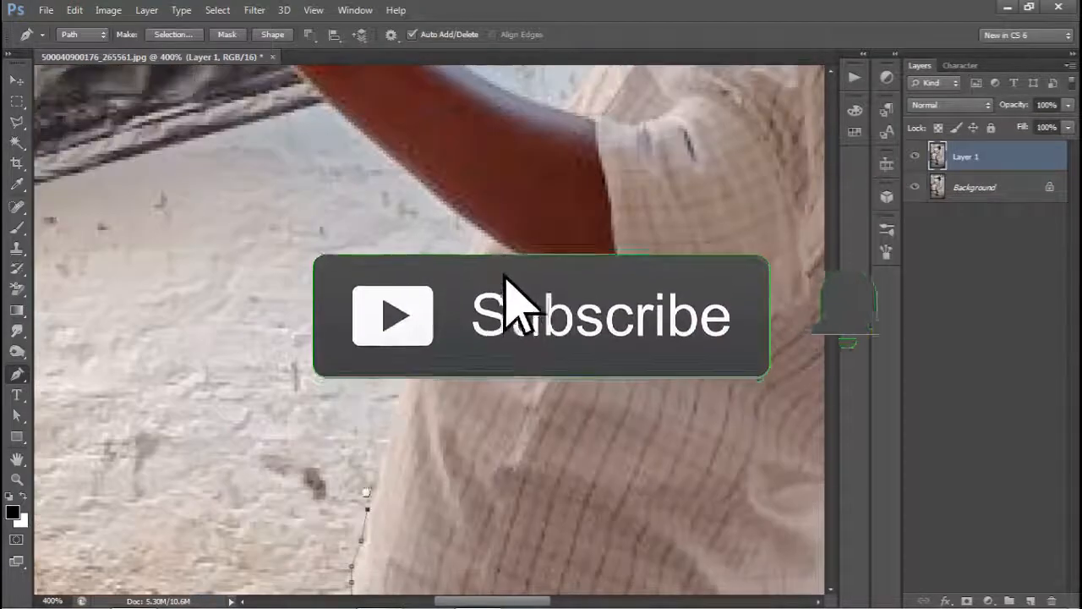
Continue the path up the belly side of the shirt to where it meets the near forearm.
left_click(395, 419)
left_click(406, 362)
left_click(425, 312)
left_click_drag(421, 300, 278, 482)
left_click_drag(338, 420, 511, 520)
Trace the underside of the near forearm with path points up to the wrist.
left_click(454, 474)
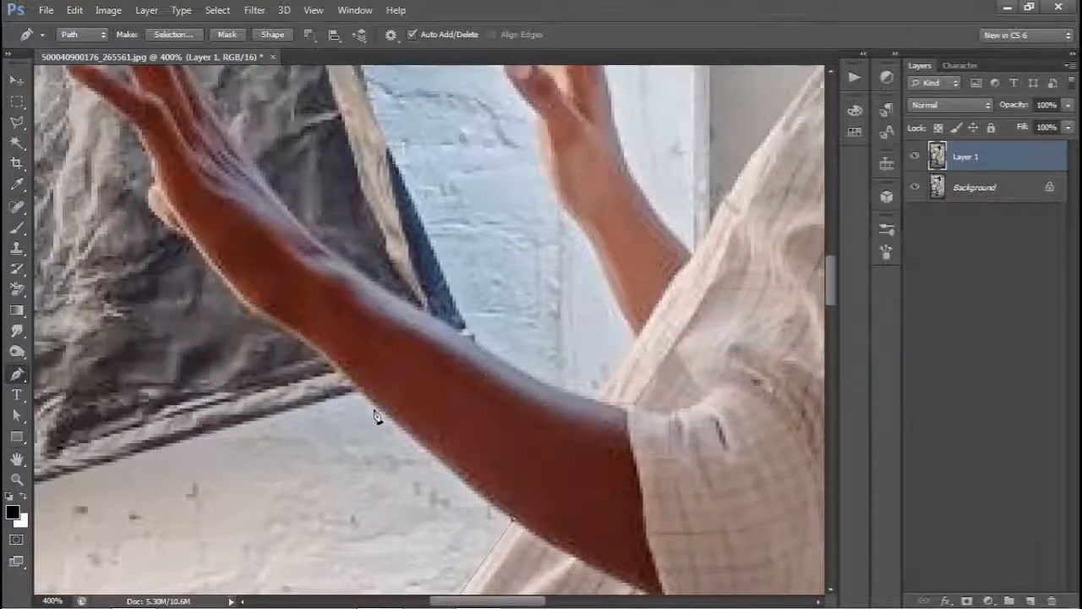
left_click(377, 409)
left_click(302, 342)
left_click_drag(321, 359, 336, 507)
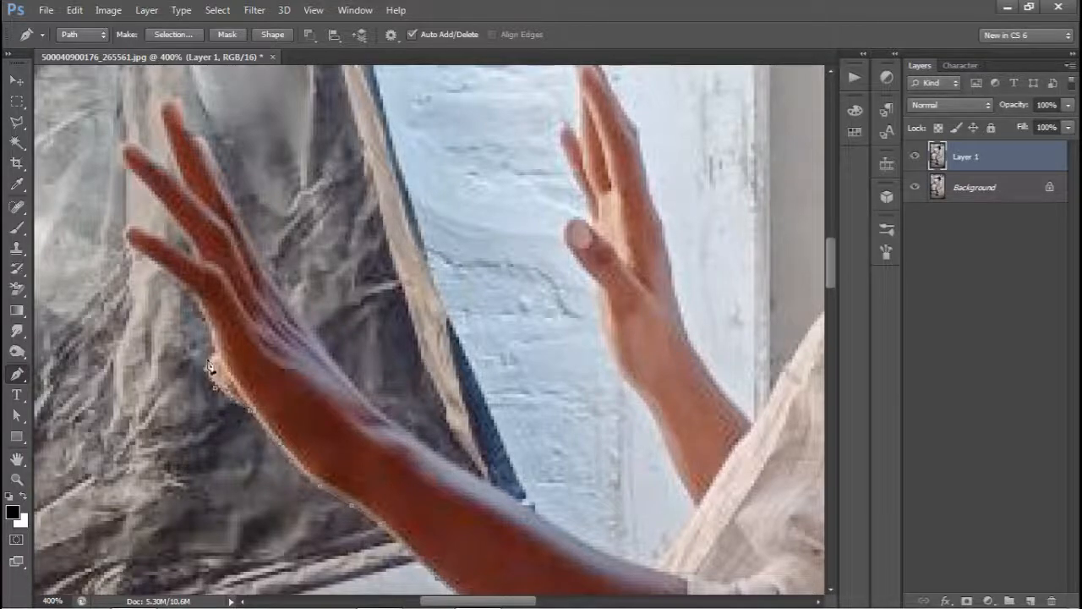
Carry the path around the near hand's fingers and down the back of the hand to the wrist.
left_click_drag(218, 363, 393, 495)
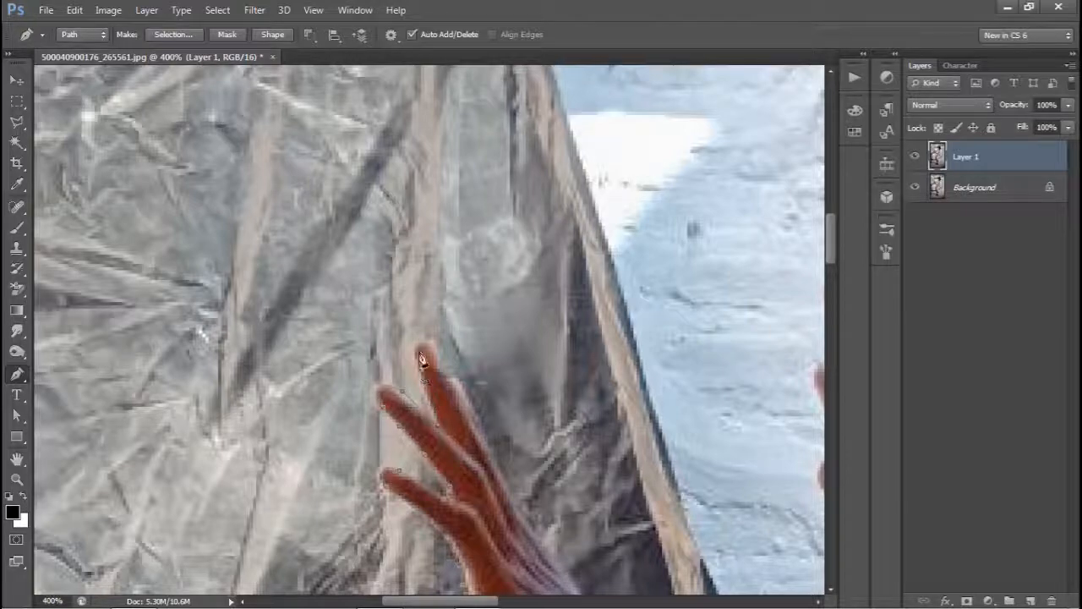
left_click(462, 385, "alt")
left_click_drag(536, 514, 348, 372)
left_click_drag(406, 471, 366, 414)
left_click(405, 462, "alt")
left_click(367, 414)
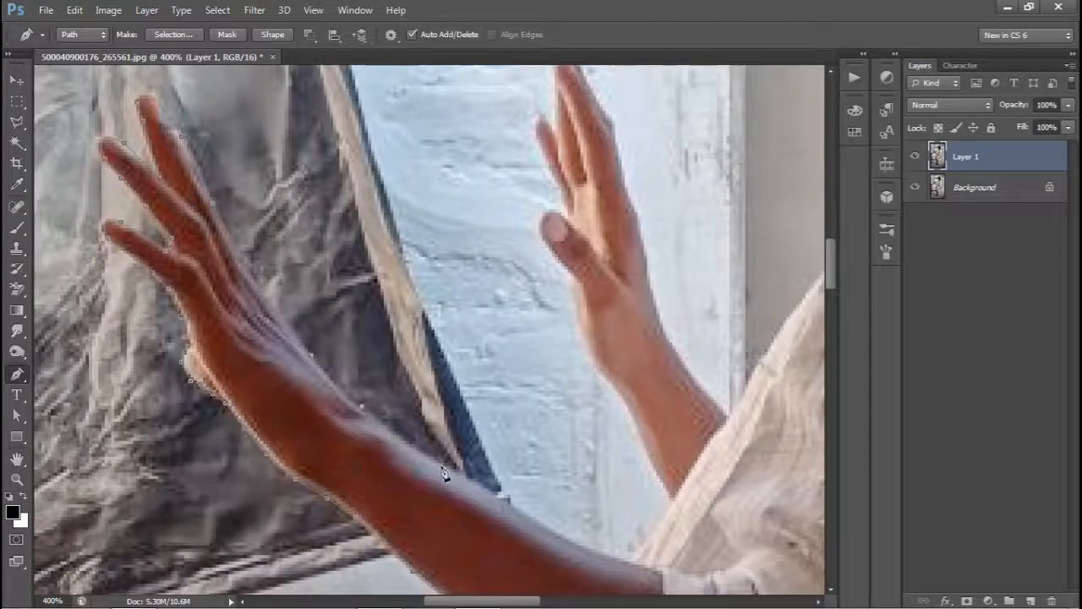
Continue the path along the near forearm's upper edge and up the shirt to the far arm.
left_click_drag(457, 475, 512, 507)
left_click_drag(597, 558, 404, 438)
left_click(482, 392)
left_click_drag(482, 392, 475, 504)
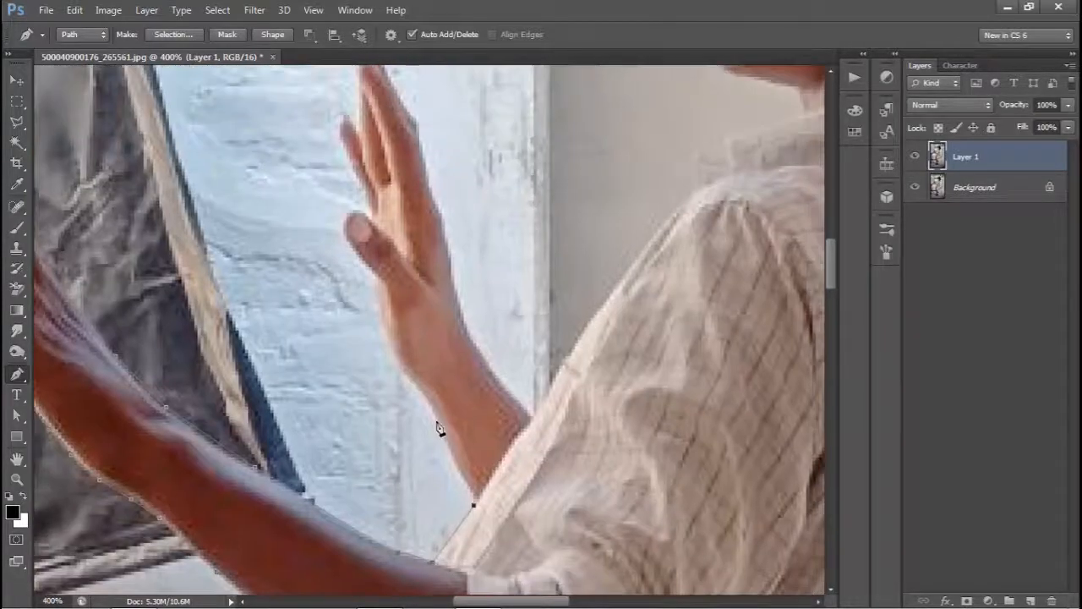
Trace the outer edge of the far forearm up to the base of the thumb.
left_click(427, 399)
left_click(411, 380)
left_click(433, 457)
left_click_drag(411, 381, 416, 329)
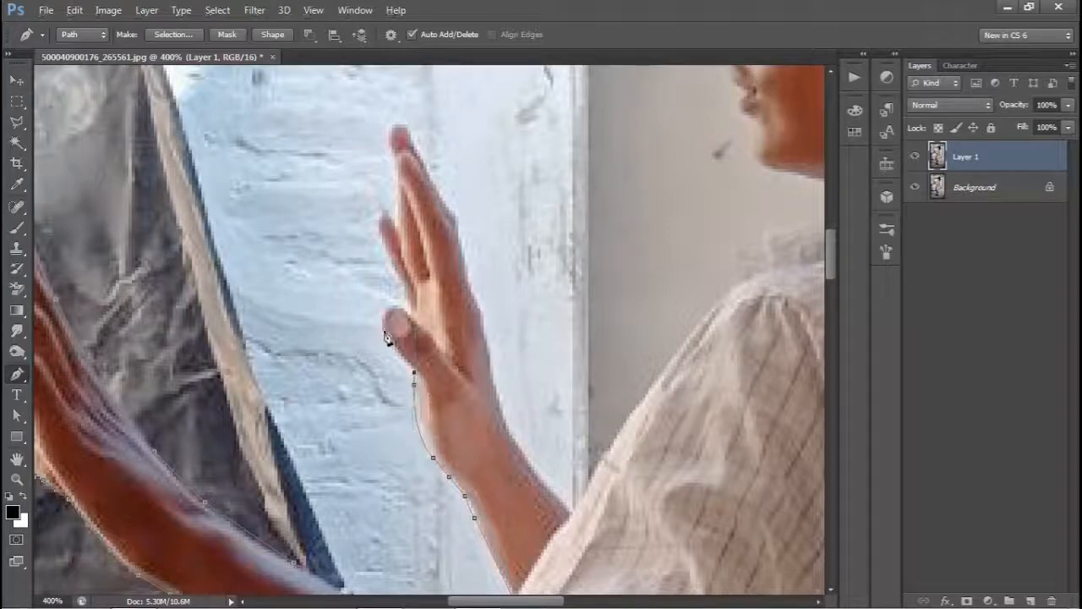
Outline the thumb and fingertips of the far hand with curved path segments.
left_click_drag(433, 334, 437, 328)
left_click_drag(390, 262, 373, 216)
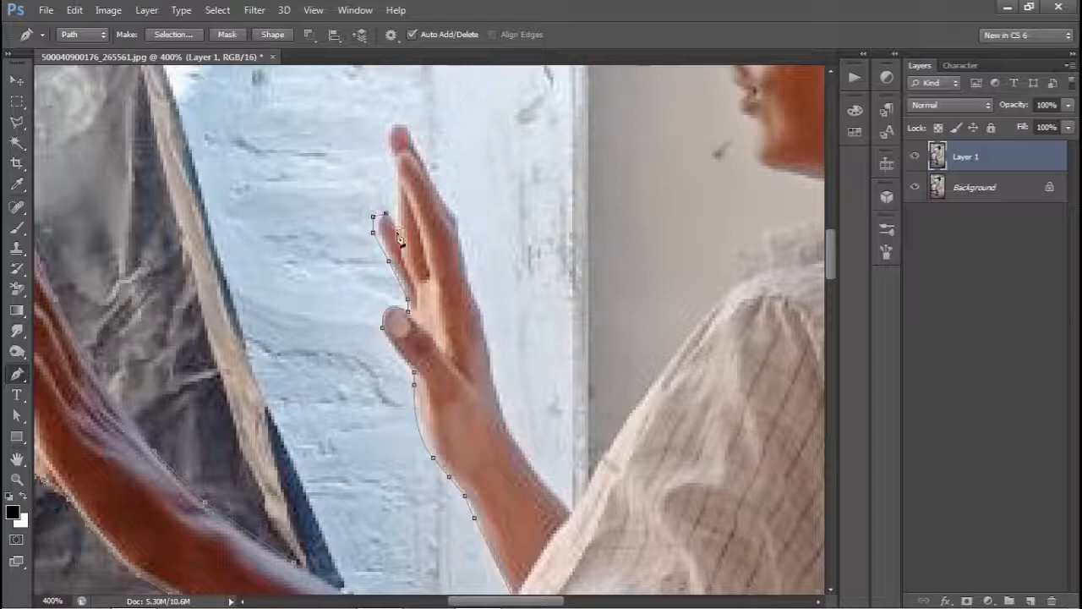
left_click_drag(391, 157, 402, 133)
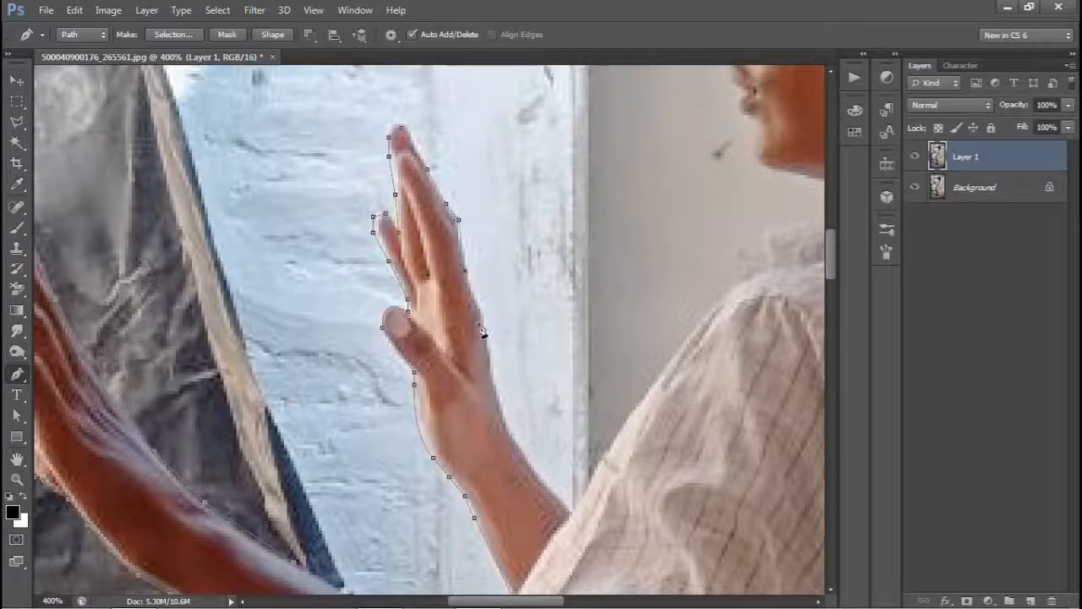
Bring the path down the back of the far hand and forearm and onto the shirt sleeve.
left_click(497, 389)
left_click(506, 423)
left_click_drag(570, 511, 600, 539)
left_click(573, 512, "alt")
left_click_drag(627, 416, 307, 378)
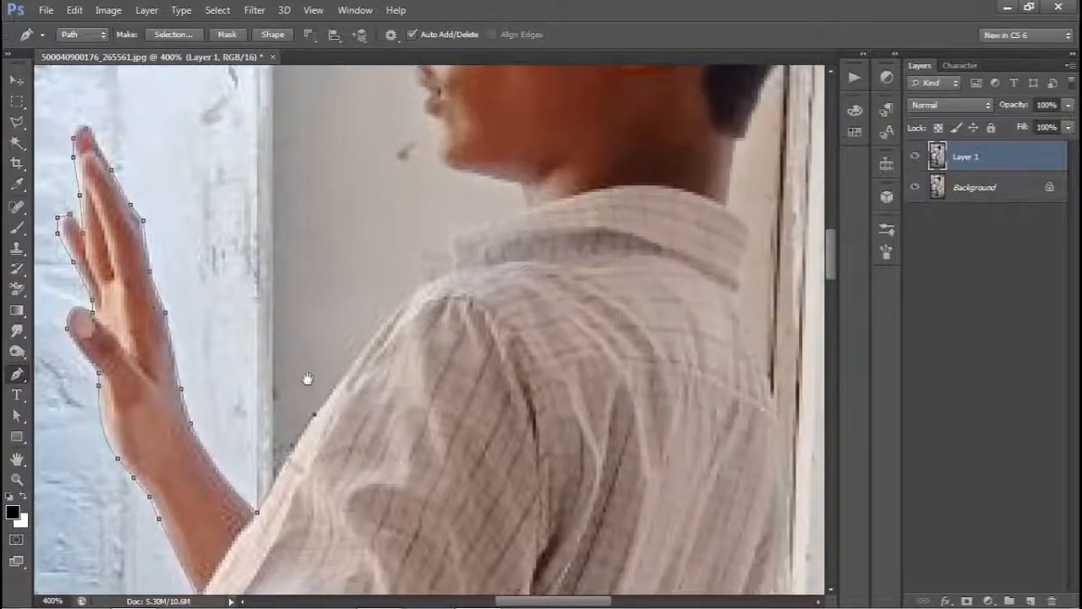
Continue the path over the shoulder and around the front of the collar to the throat.
left_click_drag(518, 289, 481, 457)
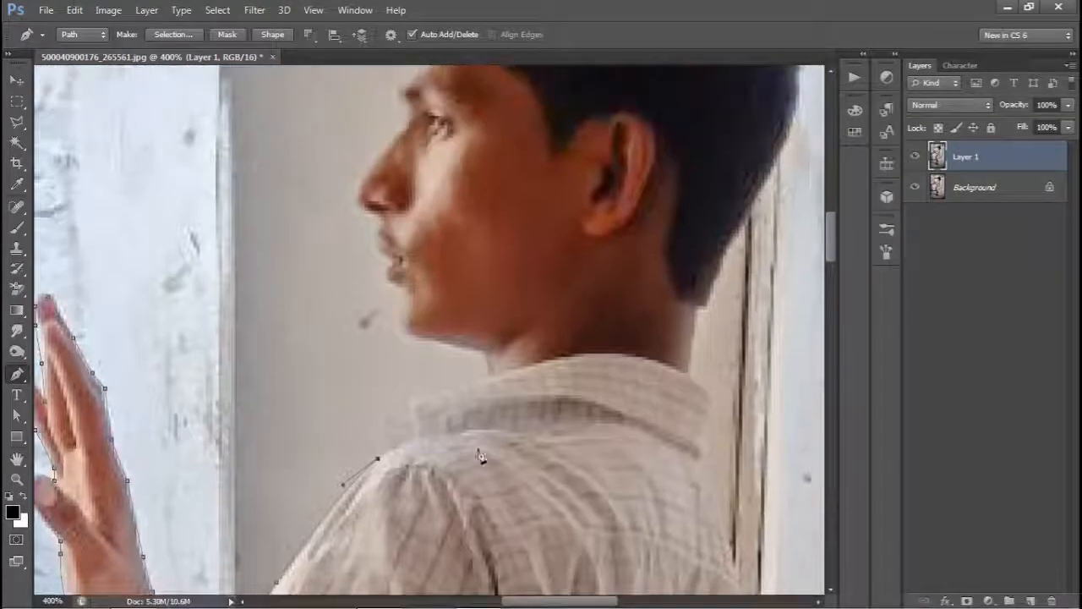
left_click(412, 432)
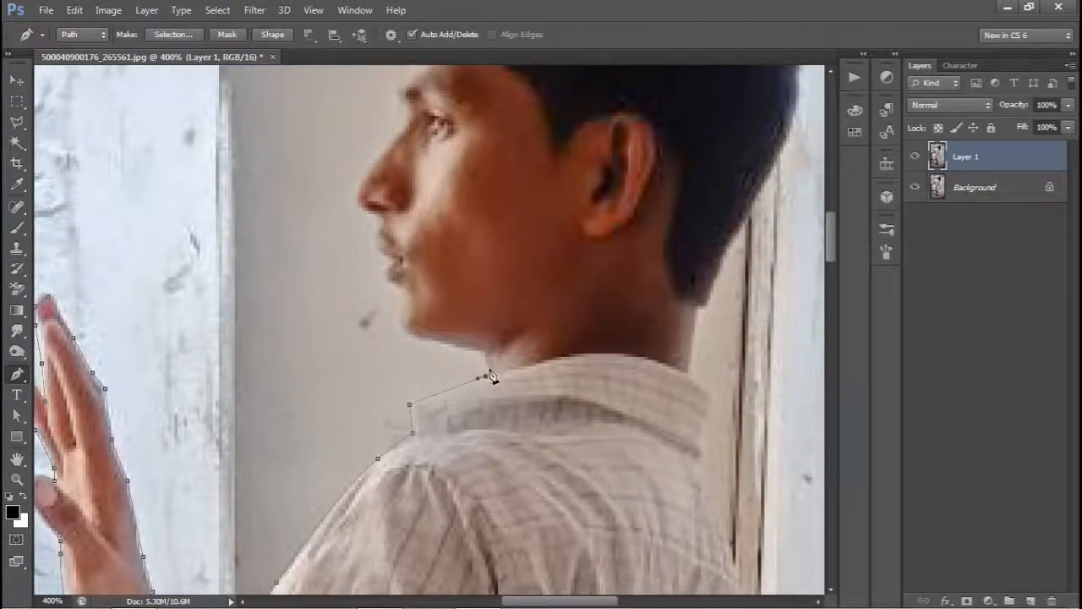
left_click_drag(492, 377, 524, 456)
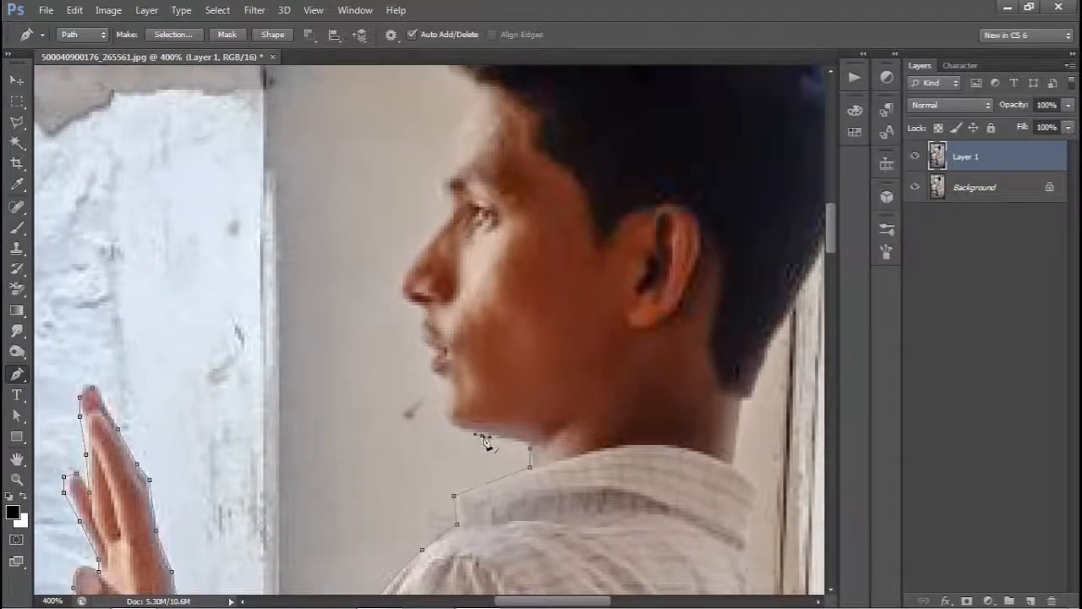
Trace the chin, lips and underside of the nose closely with short path segments.
key("ctrl+plus")
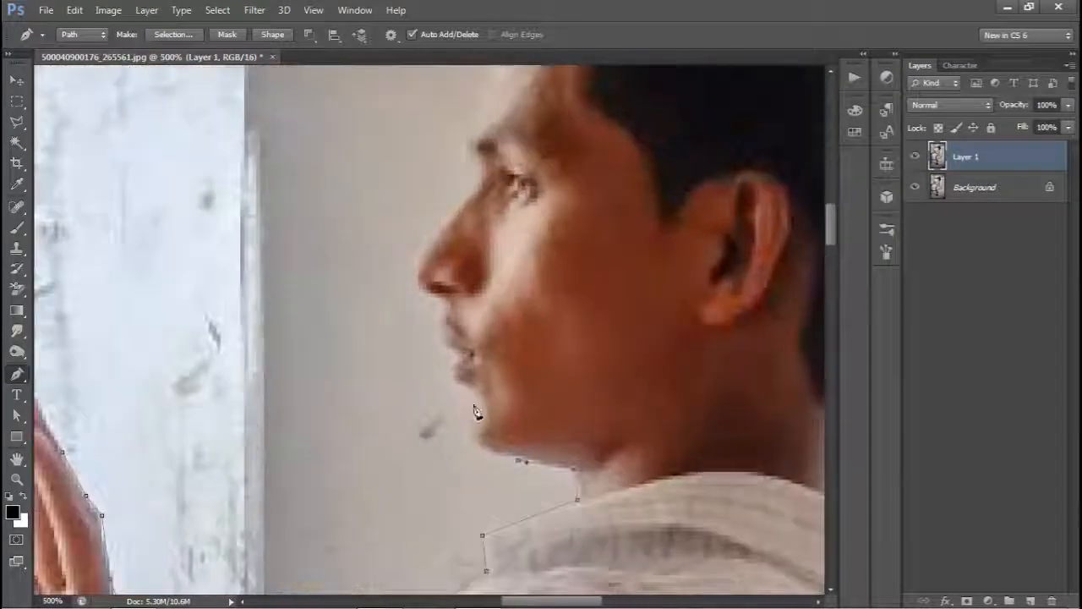
left_click_drag(491, 365, 488, 364)
left_click(463, 400, "alt")
left_click(424, 293)
key("ctrl+plus")
key("ctrl+plus")
key("ctrl+plus")
key("ctrl+plus")
left_click_drag(401, 173, 375, 336)
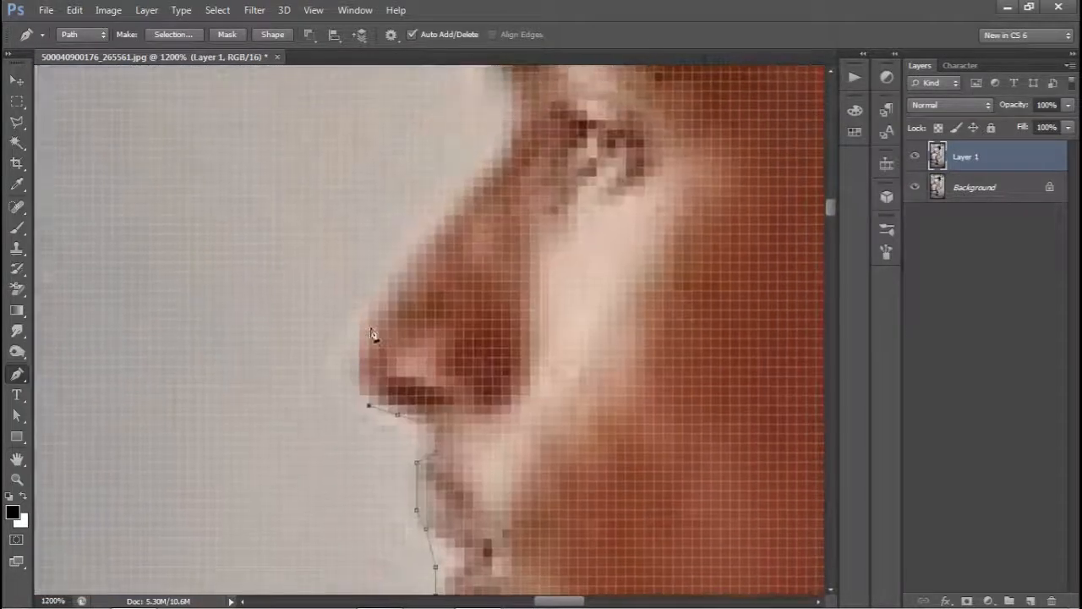
Continue the path up the nose bridge, past the brow and along the forehead to the hairline.
key("ctrl+minus")
key("ctrl+minus")
key("ctrl+minus")
key("ctrl+minus")
left_click_drag(428, 286, 463, 233)
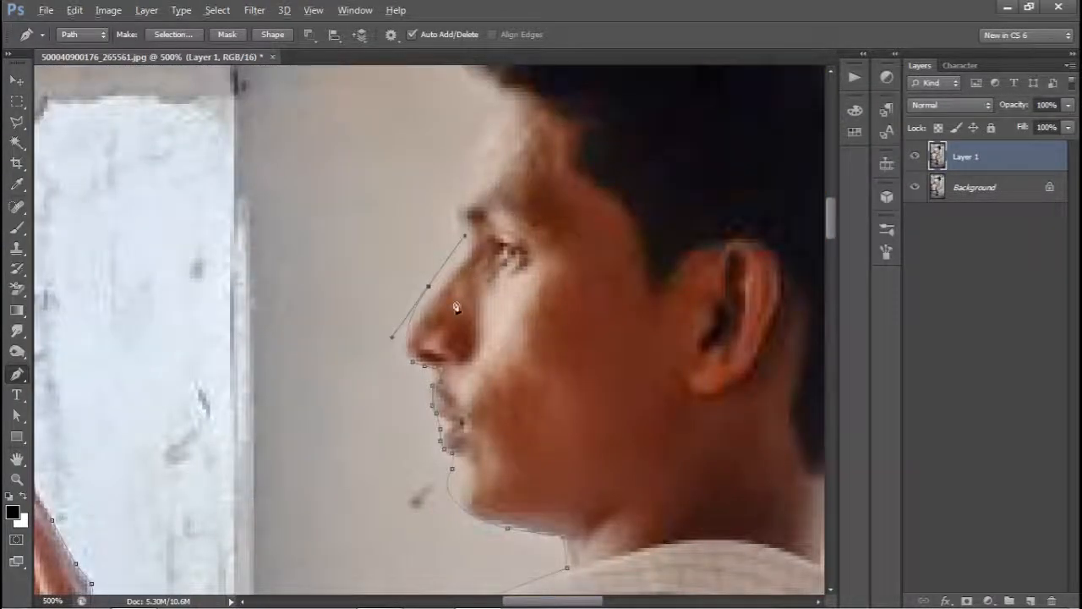
left_click(429, 286, "alt")
left_click(446, 274)
left_click_drag(496, 123, 525, 132)
left_click(471, 223, "alt")
left_click_drag(485, 208, 473, 329)
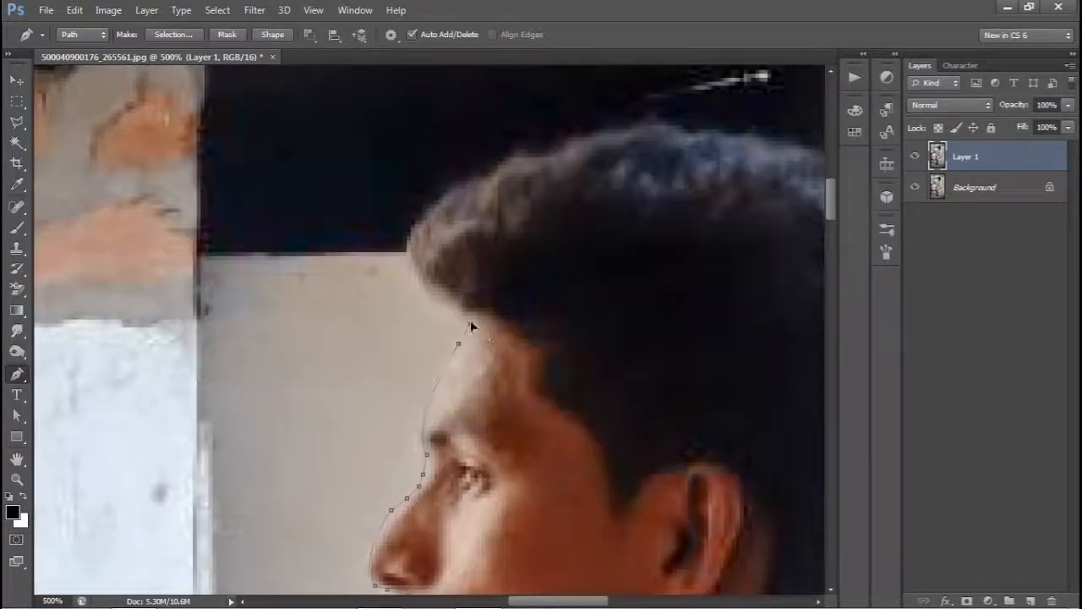
Curve the path around the front of the hair and across the top of the head.
left_click_drag(431, 205, 502, 141)
left_click(431, 205, "alt")
left_click_drag(588, 237, 805, 423)
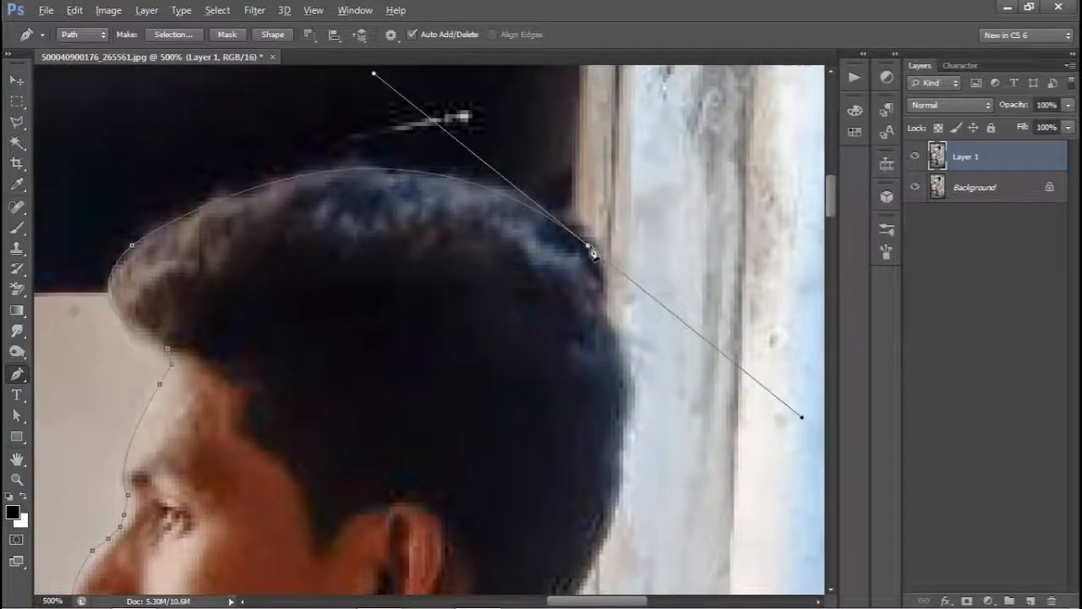
Trace the back of the head down to the hair's lower tip at the nape, redoing misplaced points.
left_click(588, 246, "alt")
left_click_drag(636, 364, 598, 266)
left_click_drag(579, 417, 538, 597)
key("ctrl+z")
left_click_drag(573, 215, 553, 203)
left_click(585, 385)
left_click_drag(501, 579, 563, 387)
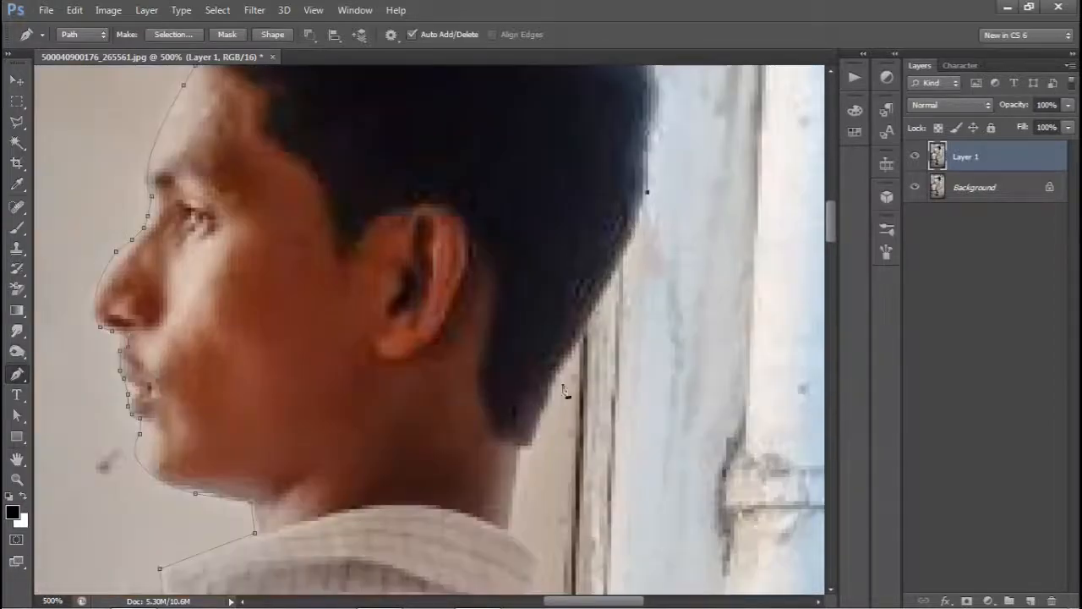
key("ctrl+z")
left_click(531, 443)
Continue the path down the back of the neck and around the rear corner of the collar.
scroll(518, 452, "down", 3)
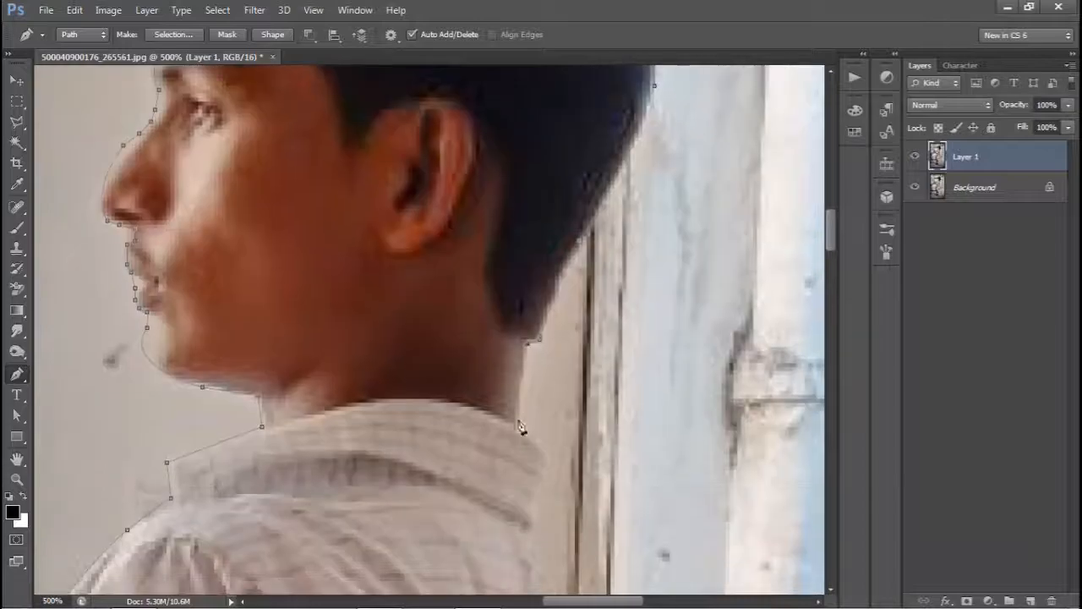
left_click(536, 506)
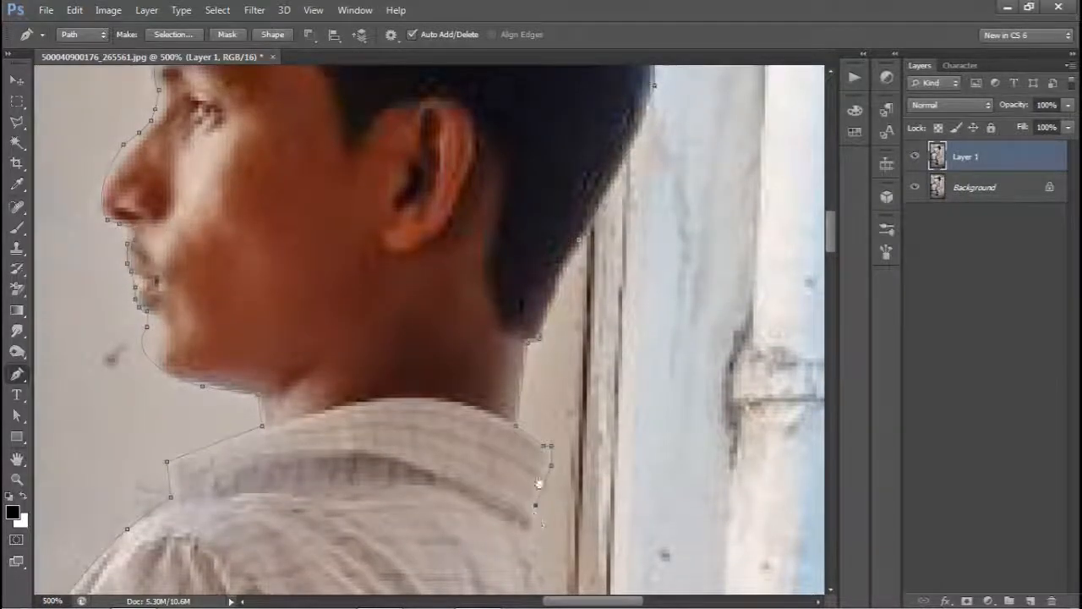
left_click_drag(537, 507, 547, 380)
left_click(545, 401)
key("ctrl+minus")
left_click_drag(578, 435, 391, 259)
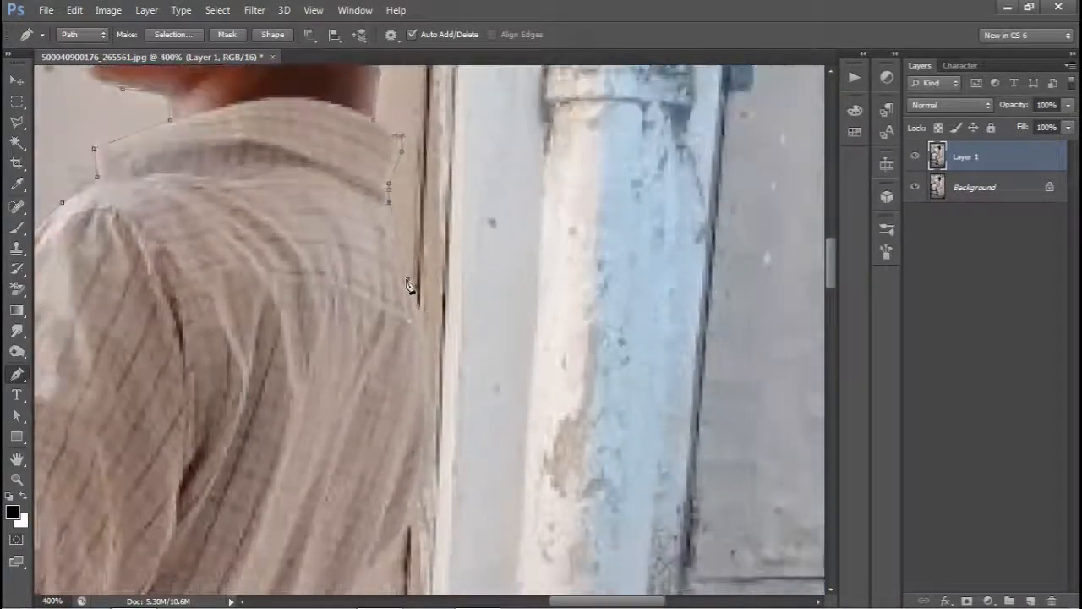
Trace the back of the shirt from below the collar down to the waist with curved segments.
left_click_drag(443, 499, 436, 474)
left_click_drag(364, 585, 470, 479)
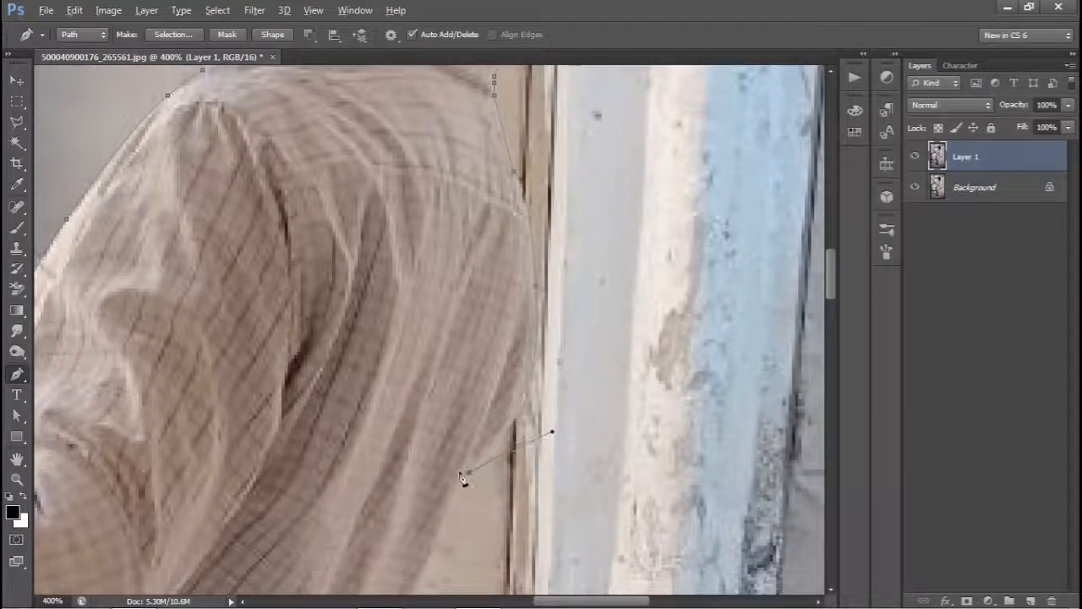
scroll(463, 478, "down", 4)
scroll(387, 510, "down", 7)
scroll(364, 465, "left", 3)
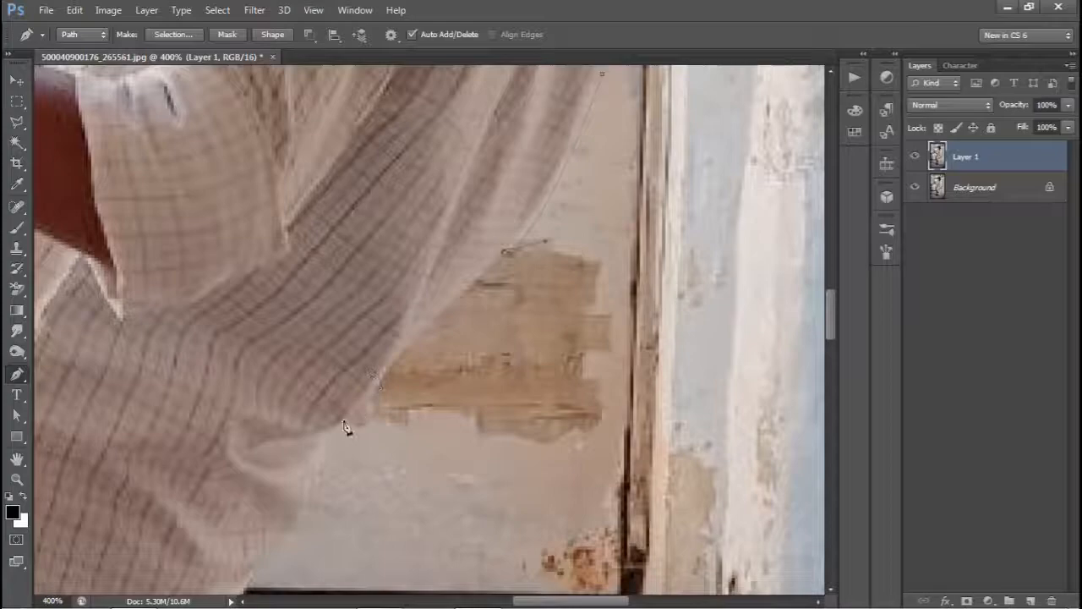
Continue the path along the lower back of the shirt to the rear end of its hem.
left_click(325, 438)
left_click(322, 464)
left_click_drag(347, 476, 465, 277)
left_click(414, 331)
left_click(369, 381)
left_click_drag(324, 460, 390, 341)
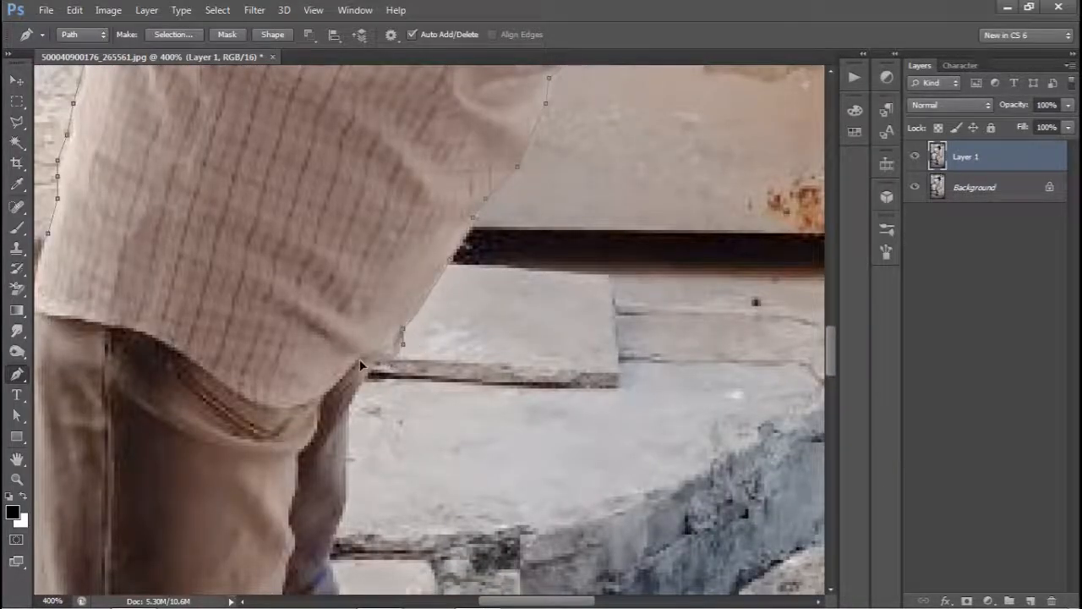
scroll(359, 364, "down", 3)
scroll(397, 312, "left", 1)
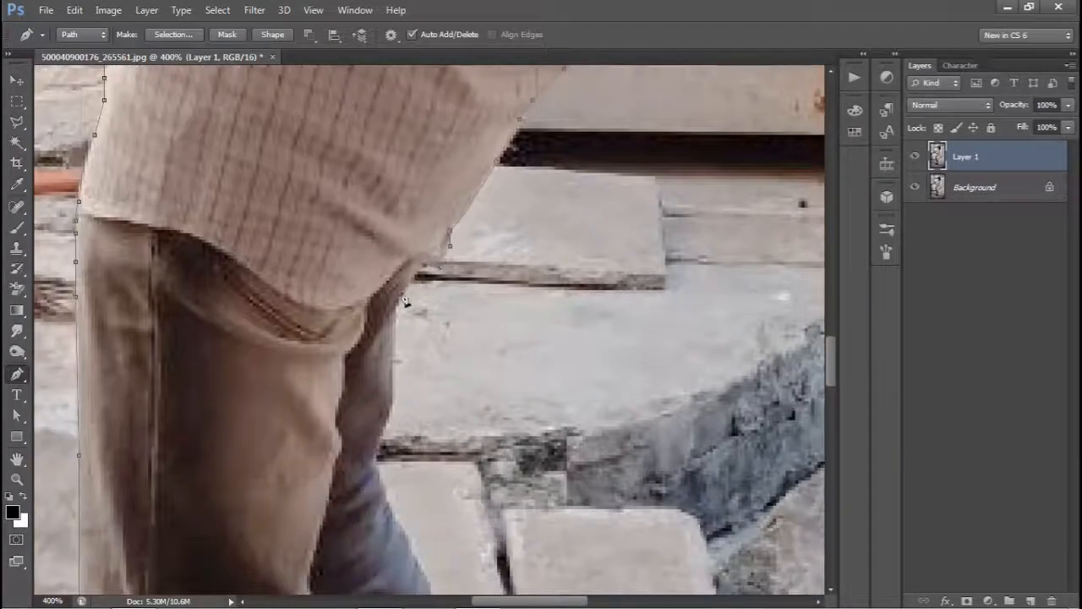
Continue the path down the back of the rear trouser leg from the shirt hem to the cuff.
left_click(381, 435)
left_click(375, 457)
left_click_drag(392, 496, 359, 321)
left_click(363, 347)
left_click(323, 285)
left_click_drag(380, 380, 357, 268)
left_click(351, 362)
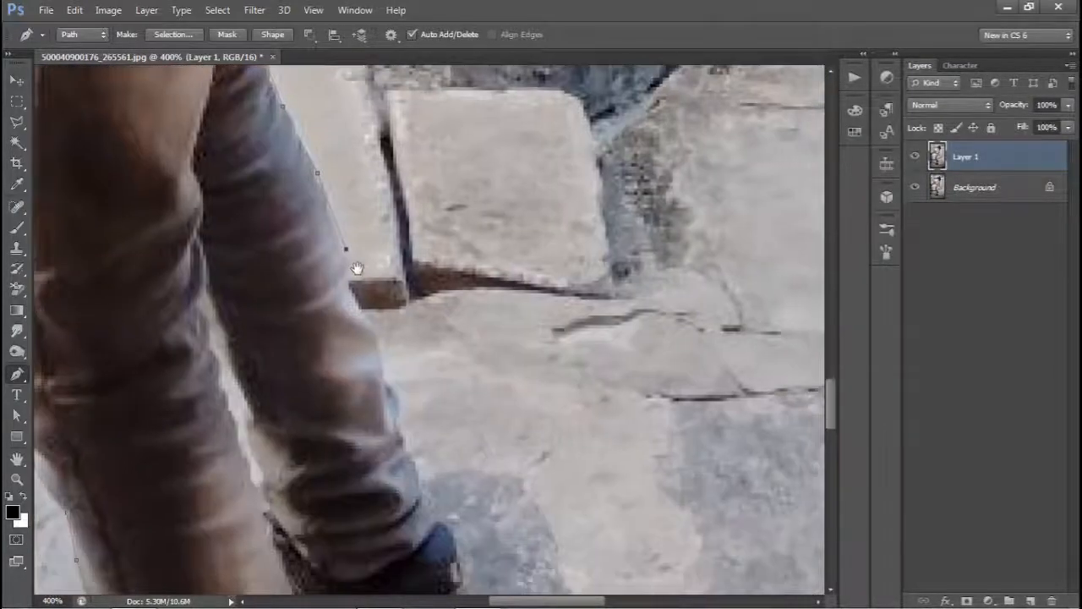
left_click_drag(409, 422, 377, 261)
left_click(389, 314)
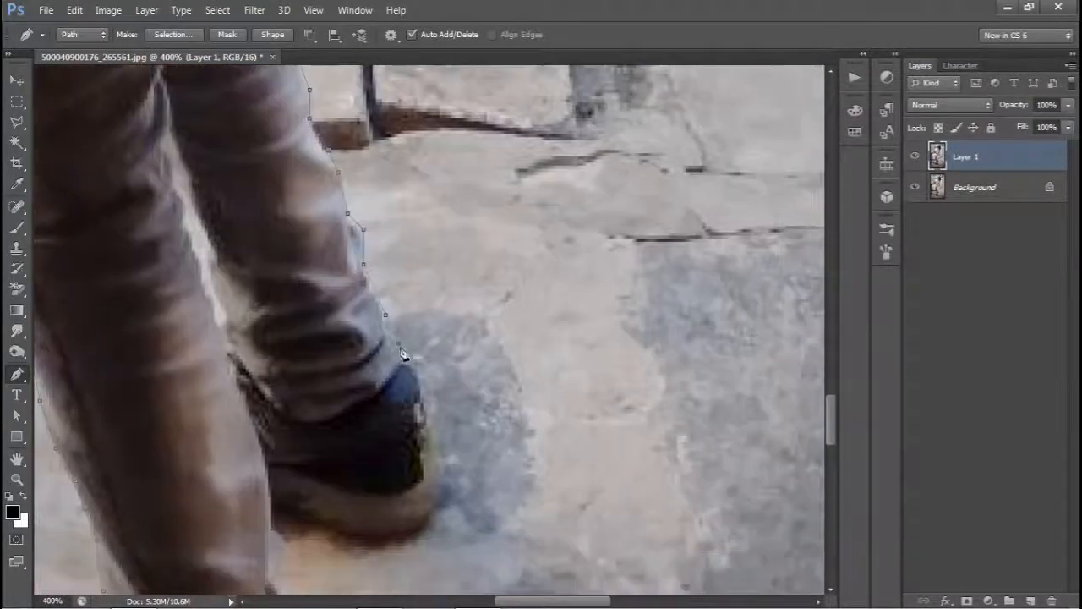
Trace around the heel and sole of the rear shoe to where it meets the front leg.
left_click(423, 372)
left_click_drag(426, 379, 432, 224)
left_click(397, 382)
left_click(353, 379)
left_click(296, 357)
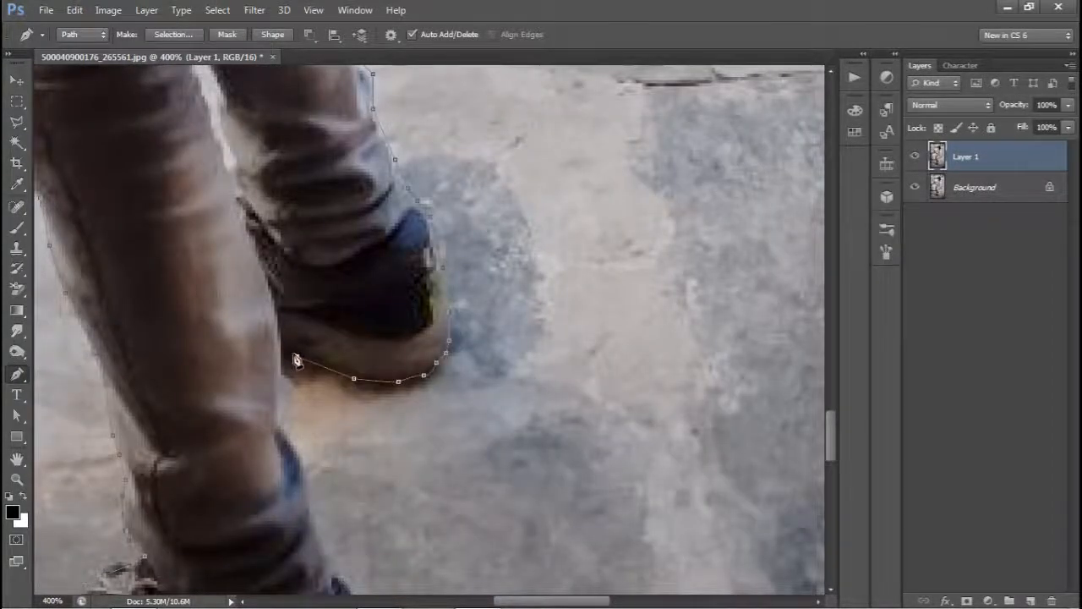
left_click(281, 351)
Trace the front leg's rear cuff and the heel and sole of the front shoe, closing the path at its starting point.
left_click_drag(273, 421, 318, 235)
left_click_drag(377, 396, 407, 303)
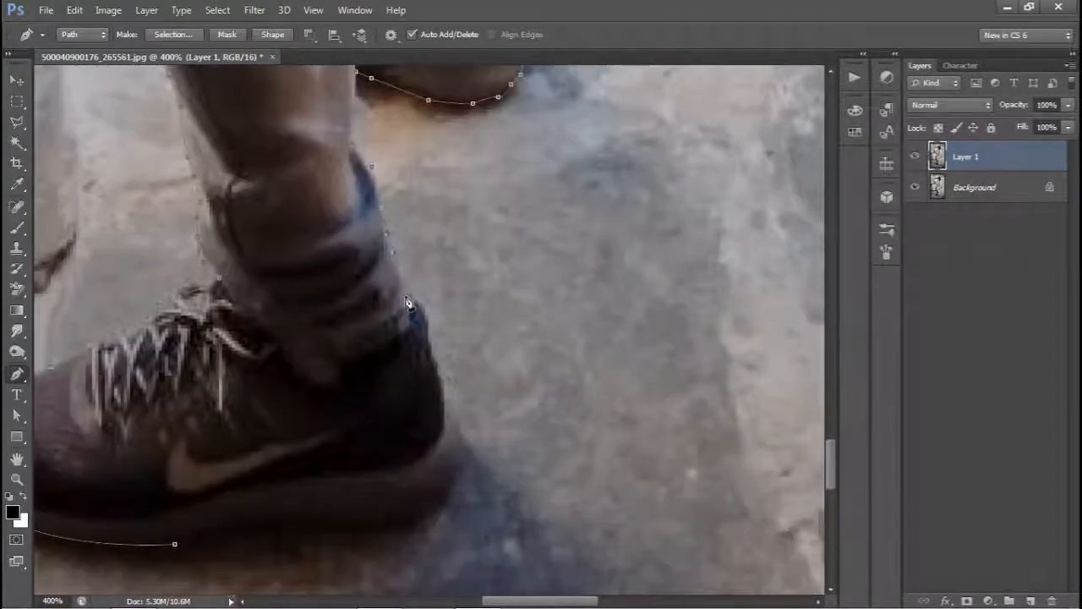
left_click_drag(456, 398, 436, 301)
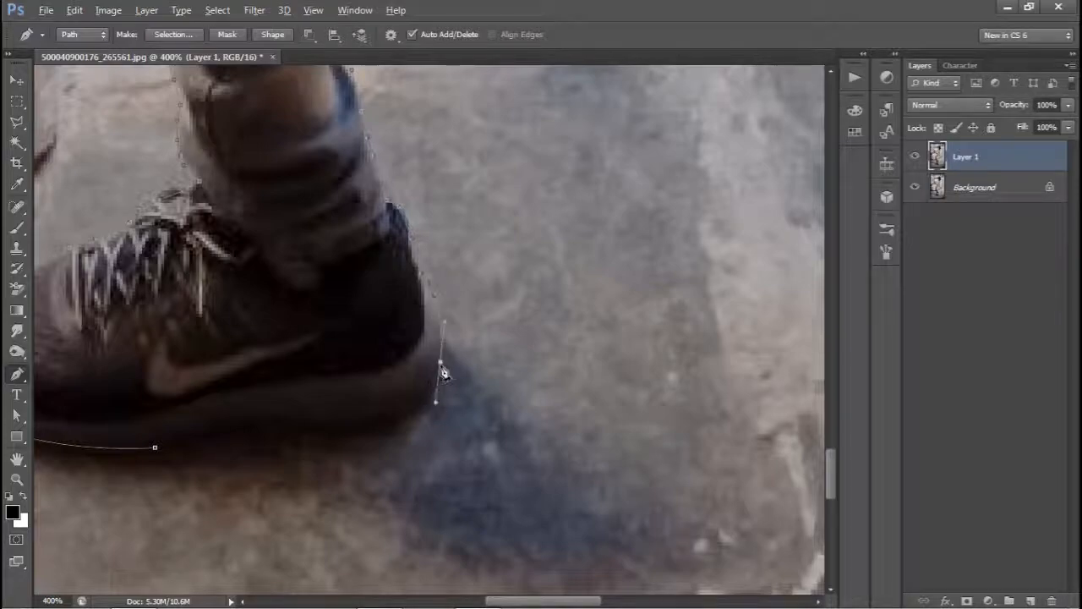
left_click_drag(329, 428, 220, 434)
left_click(259, 418)
left_click_drag(155, 446, 126, 476)
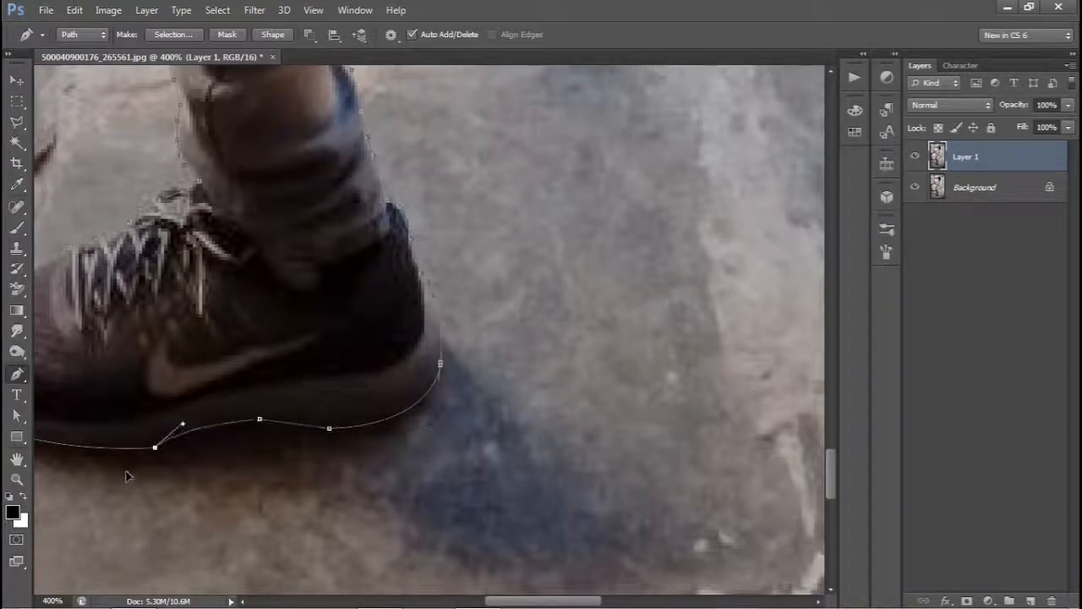
Convert the closed path around the man into a selection.
key("ctrl+0")
key("ctrl+plus")
right_click(429, 313)
left_click(524, 318)
left_click(636, 165)
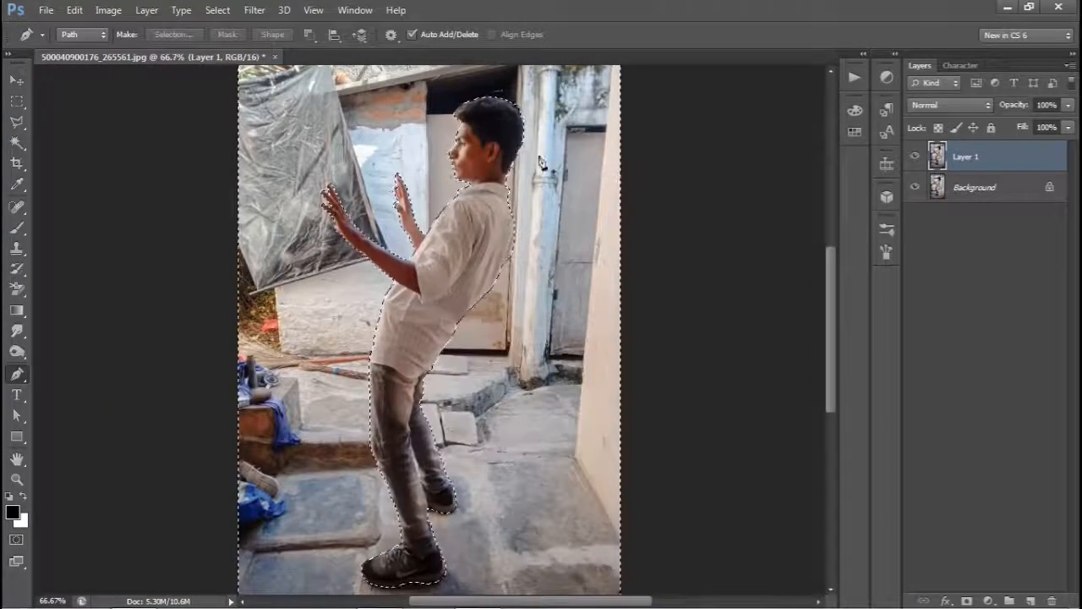
Delete the selected surroundings from Layer 1, deselect, and hide the Background layer.
key("Delete")
key("ctrl+d")
left_click(914, 188)
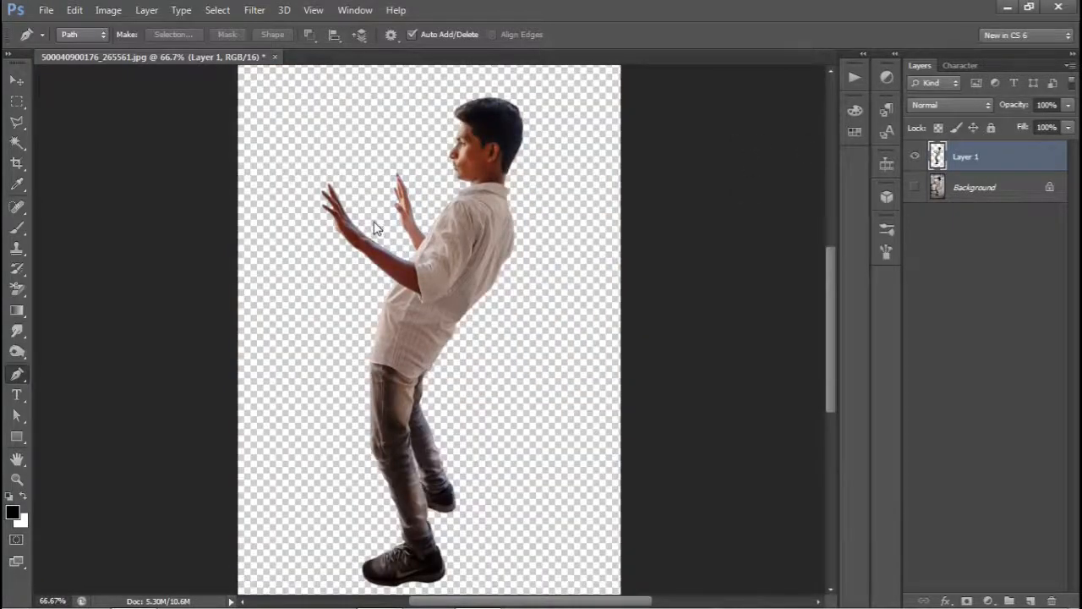
key("ctrl+shift+s")
left_click(864, 323)
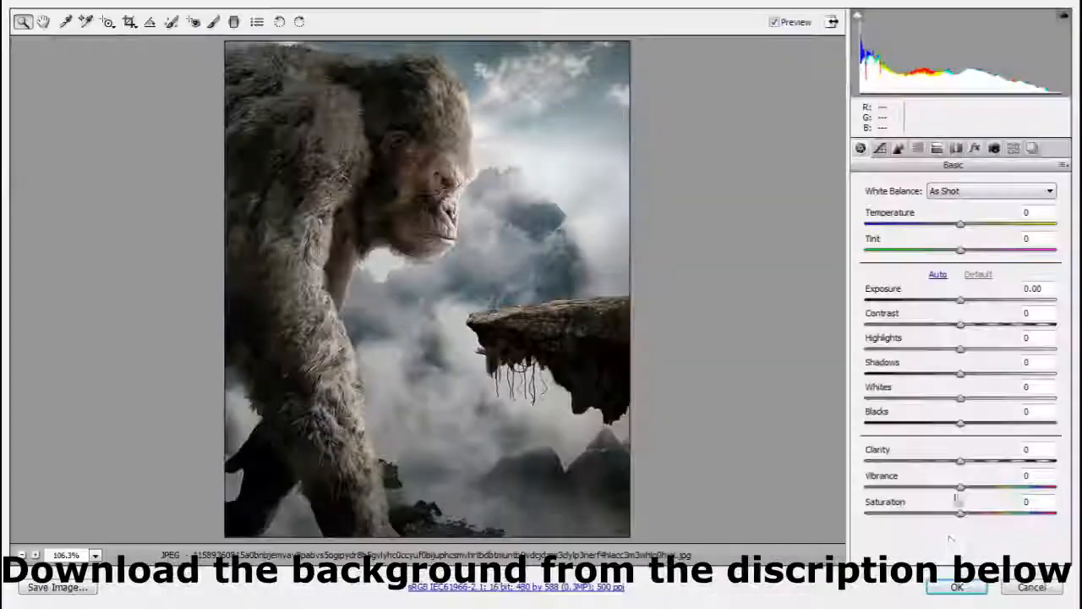
Set the gorilla image's clarity to +8 and exposure to +0.15 in Camera Raw.
left_click_drag(961, 461, 968, 463)
left_click_drag(961, 300, 965, 306)
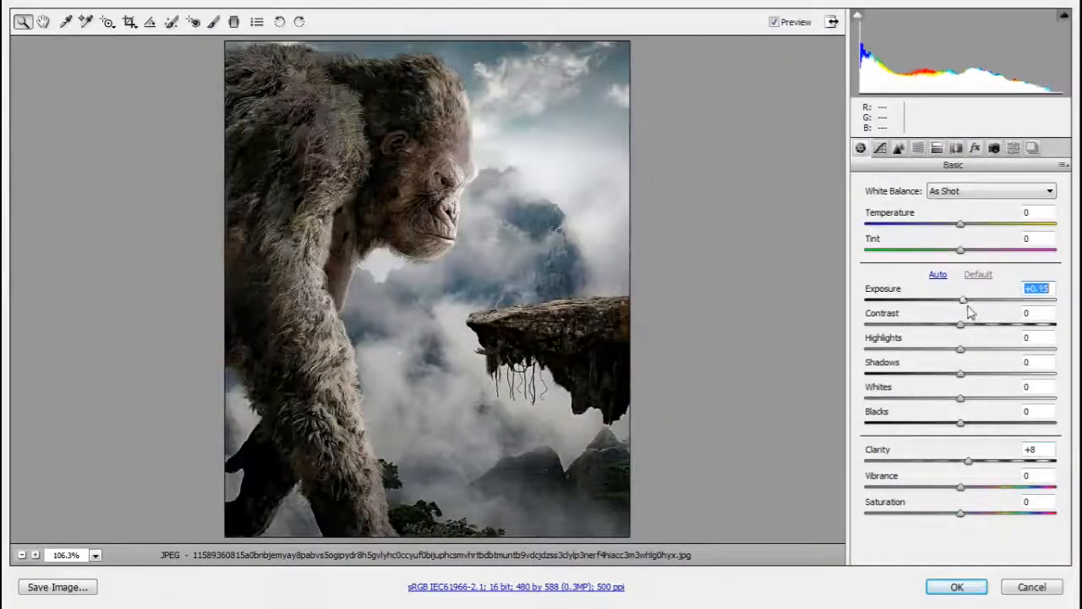
key("Tab")
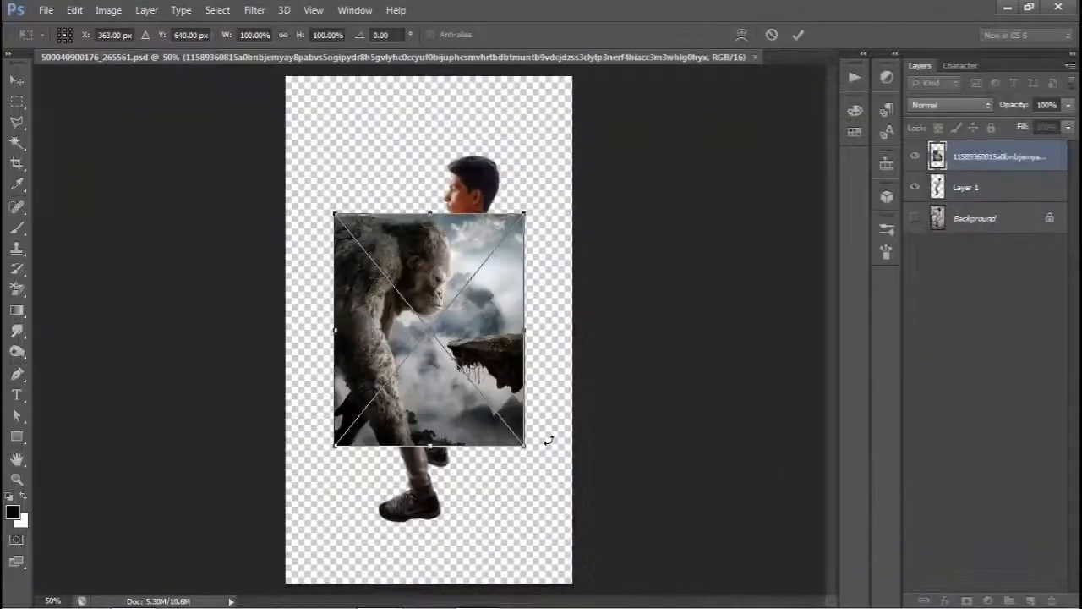
Enlarge and position the placed gorilla image to span the canvas width and reach its lower edge, then commit the placement.
left_click_drag(546, 440, 605, 544)
left_click_drag(566, 507, 462, 447)
left_click_drag(297, 498, 278, 520)
left_click_drag(408, 493, 407, 448)
mouse_move(535, 476)
left_mouse_down()
mouse_move(566, 514)
mouse_move(546, 482)
left_mouse_up()
mouse_move(515, 440)
left_mouse_down()
mouse_move(516, 459)
mouse_move(516, 439)
left_mouse_up()
key("Return")
Put Layer 1 above the gorilla layer, scale the man to about 34%, and stand him on the rock ledge.
left_click_drag(973, 187, 972, 145)
key("ctrl+plus")
key("ctrl+plus")
key("ctrl+t")
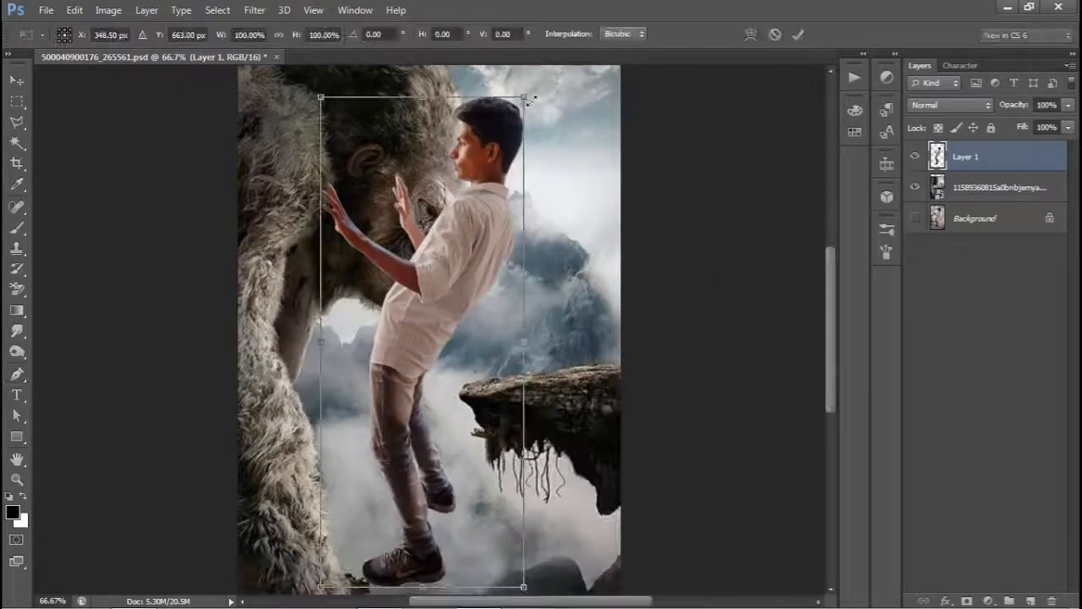
left_click_drag(530, 100, 393, 425)
left_click_drag(380, 464, 338, 264)
key("ctrl+plus")
key("ctrl+plus")
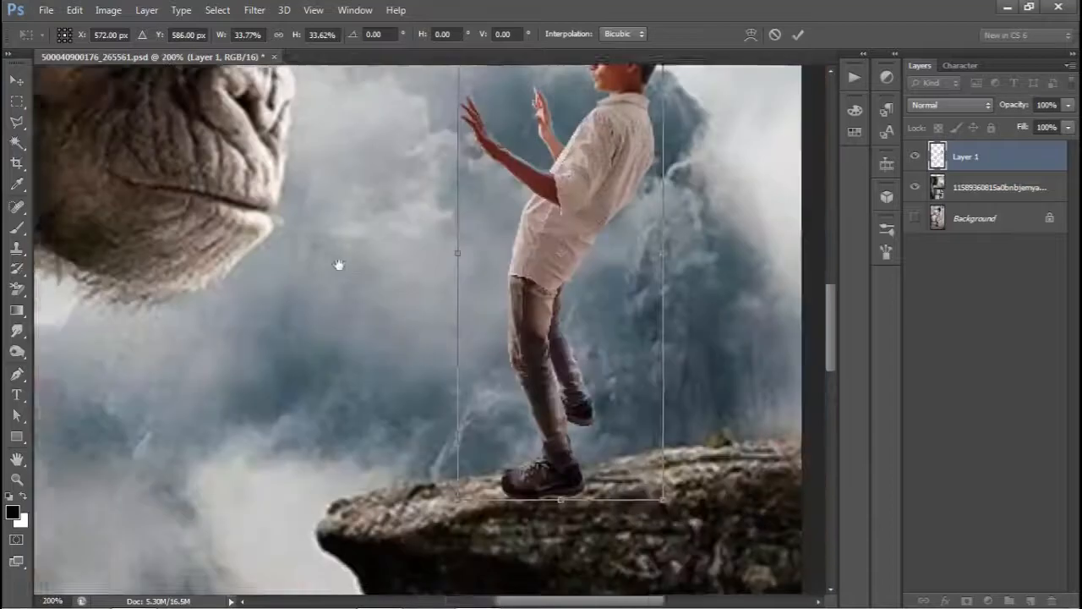
key("ctrl+minus")
left_click_drag(503, 296, 555, 318)
key("Return")
Nudge the man slightly to the right along the ledge.
key("ctrl+minus")
key("ctrl+plus")
key("v")
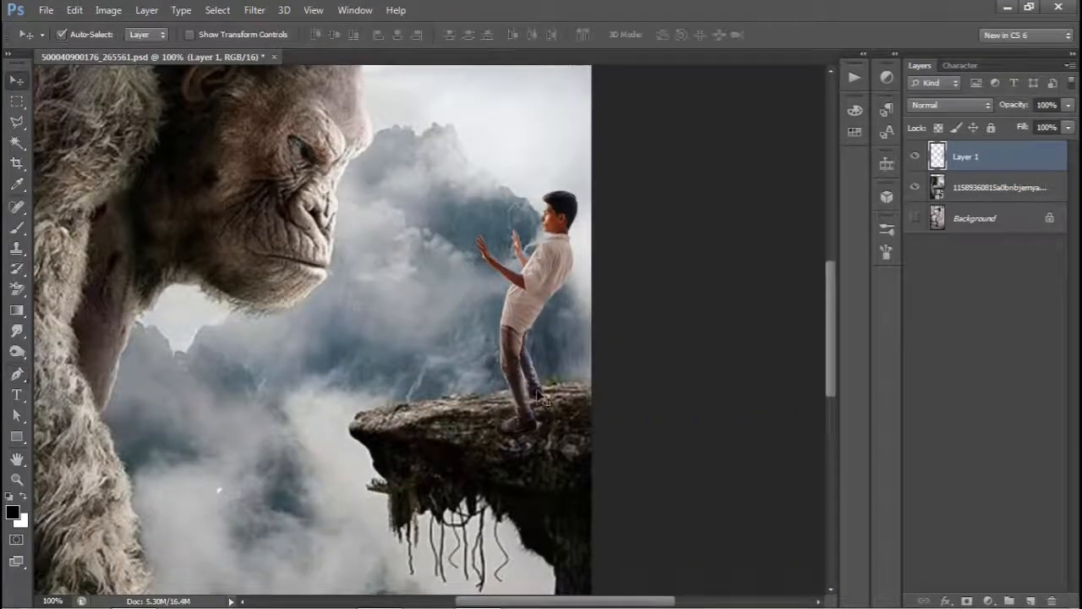
key("Right")
key("Right")
key("Right")
Adjust the gorilla layer's horizontal position by nudging it to the left and back to the right.
key("ctrl+minus")
key("ctrl+minus")
left_click(1007, 185)
key("Left")
key("Left")
key("Left")
key("Left")
key("Left")
key("Left")
key("Left")
key("Left")
key("Left")
key("Left")
key("Left")
key("Left")
key("Left")
key("Left")
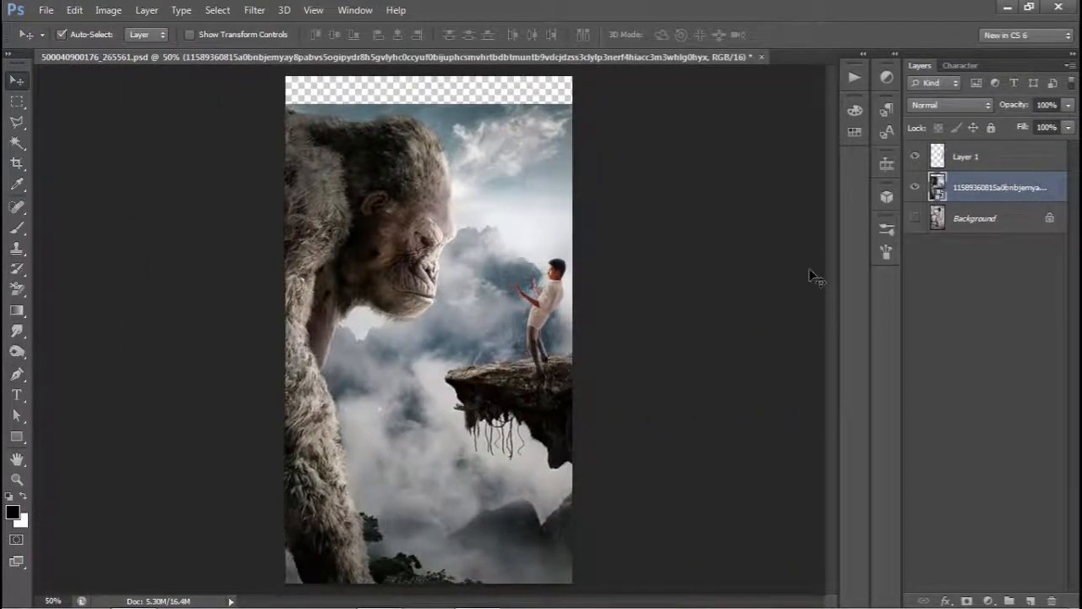
key("Right")
key("Right")
key("Right")
key("Right")
key("Right")
key("Right")
key("Right")
key("Right")
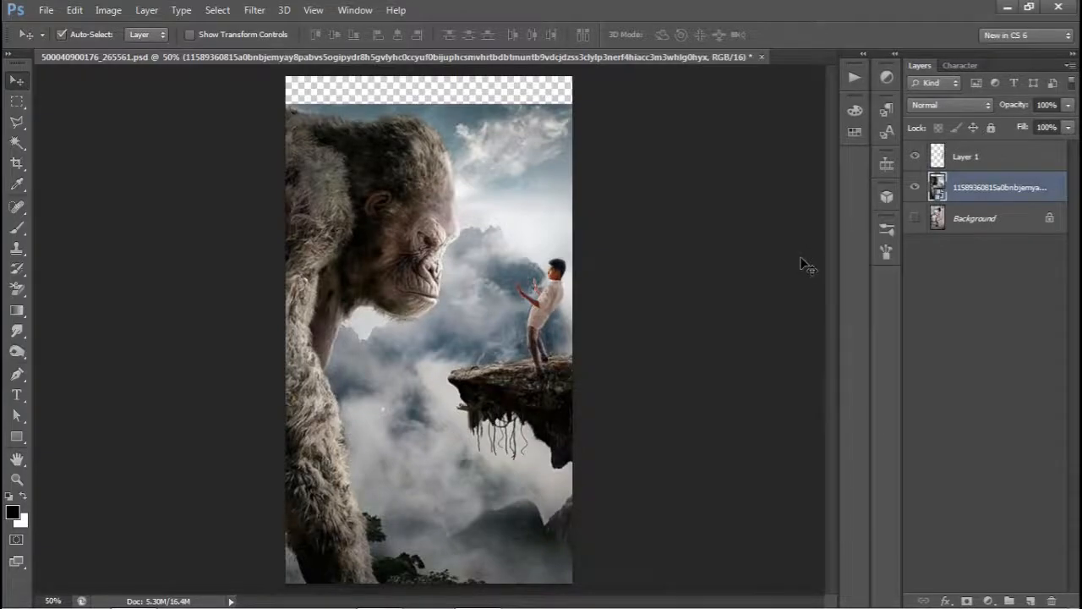
Scale the man on Layer 1 down to about 90% and reposition him on the rock ledge.
key("ctrl+plus")
key("ctrl+plus")
key("ctrl+plus")
left_click(985, 158)
left_click_drag(808, 179, 529, 225)
key("ctrl+t")
left_click_drag(499, 96, 475, 145)
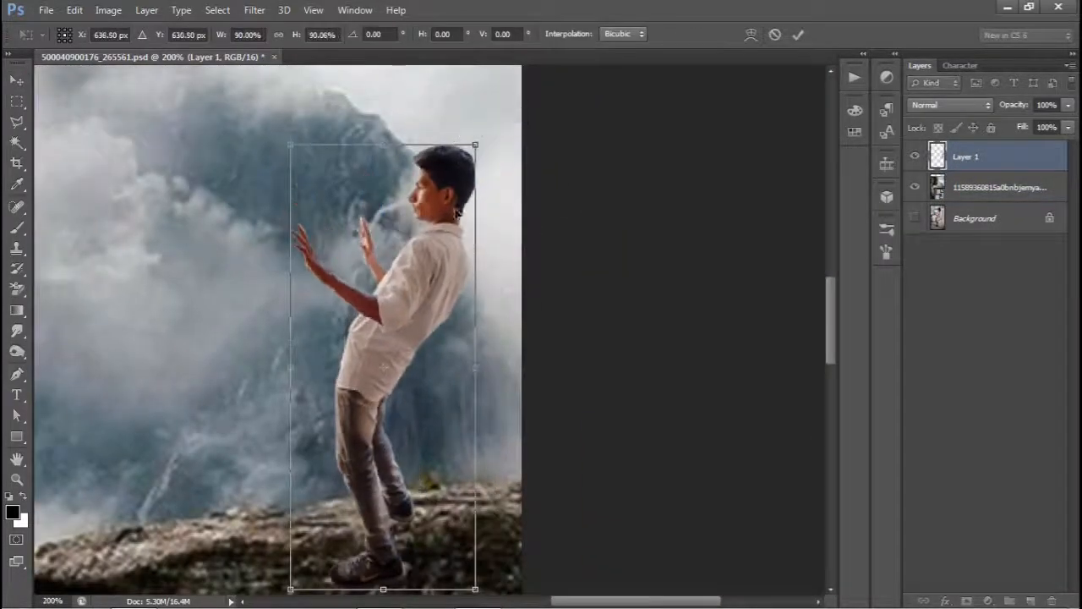
left_click_drag(438, 266, 417, 251)
key("Return")
Save the composite document.
key("ctrl+minus")
key("ctrl+plus")
left_click_drag(589, 152, 420, 305)
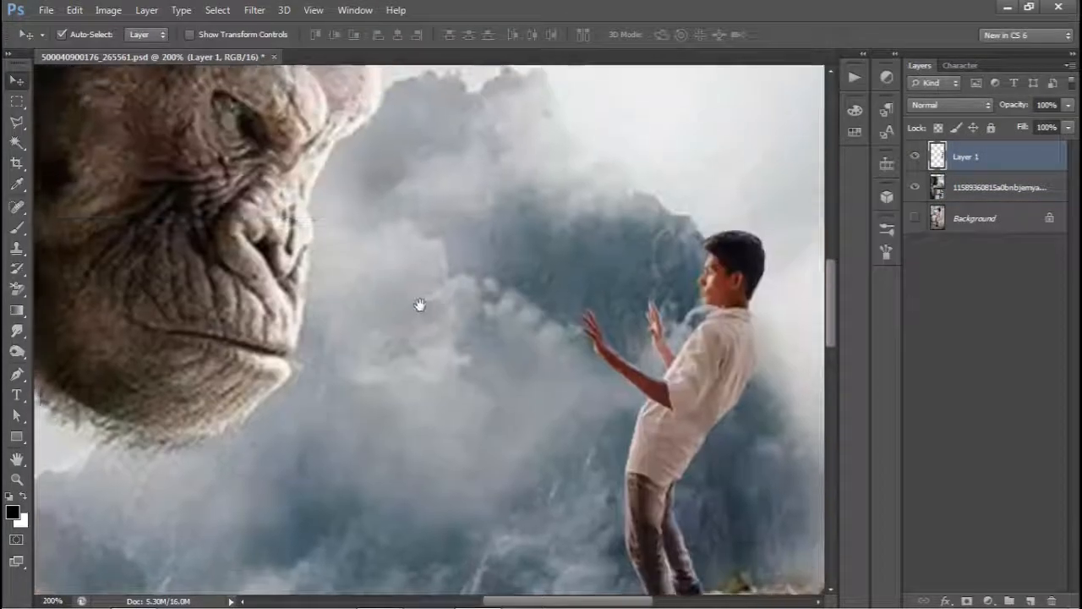
key("ctrl+s")
key("ctrl+0")
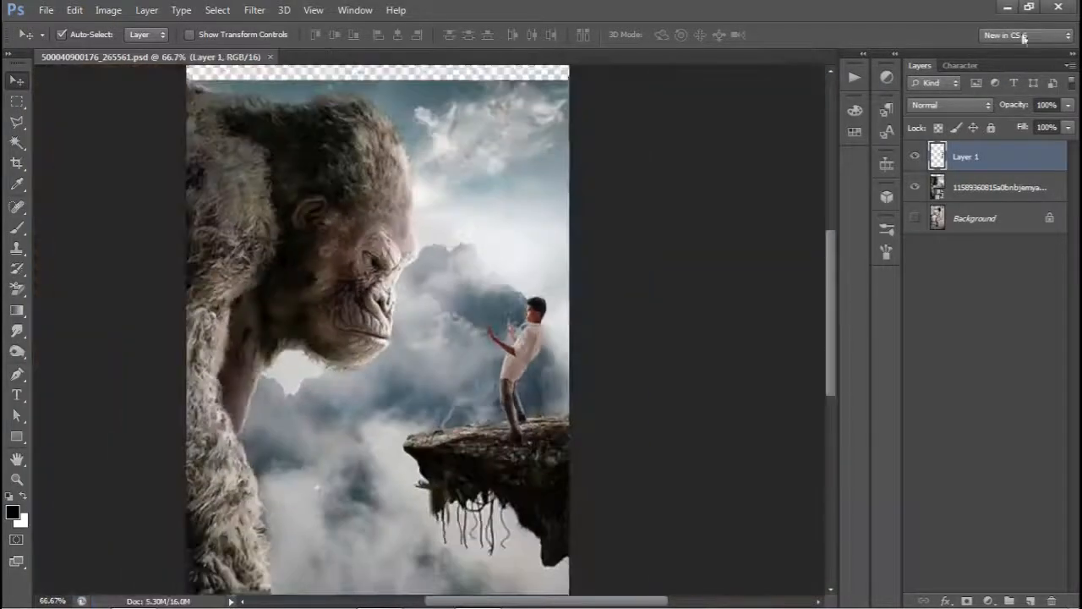
Add a new empty layer above the man's layer.
key("ctrl+plus")
key("ctrl+plus")
key("ctrl+minus")
key("ctrl+minus")
key("ctrl+plus")
key("ctrl+plus")
left_click_drag(795, 541, 625, 282)
key("ctrl+plus")
left_click(1030, 601)
key("ctrl+plus")
Paint black over both of the man's shoes on Layer 2 with a size 20 brush.
key("b")
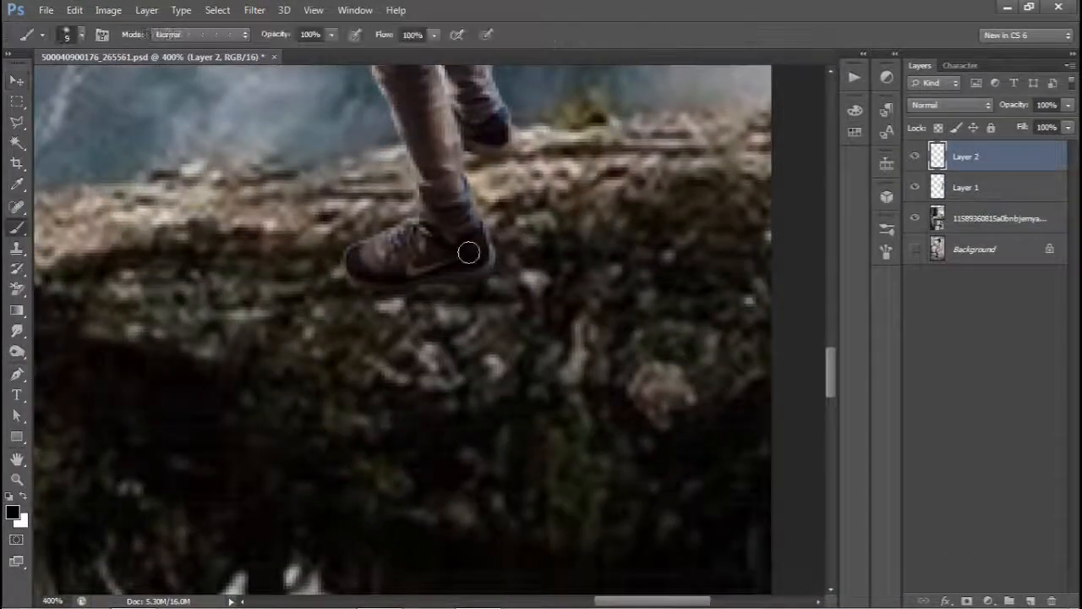
key("]")
key("]")
mouse_move(376, 262)
left_mouse_down()
mouse_move(417, 262)
mouse_move(372, 263)
left_mouse_up()
mouse_move(483, 138)
left_mouse_down()
mouse_move(447, 188)
mouse_move(463, 190)
left_mouse_up()
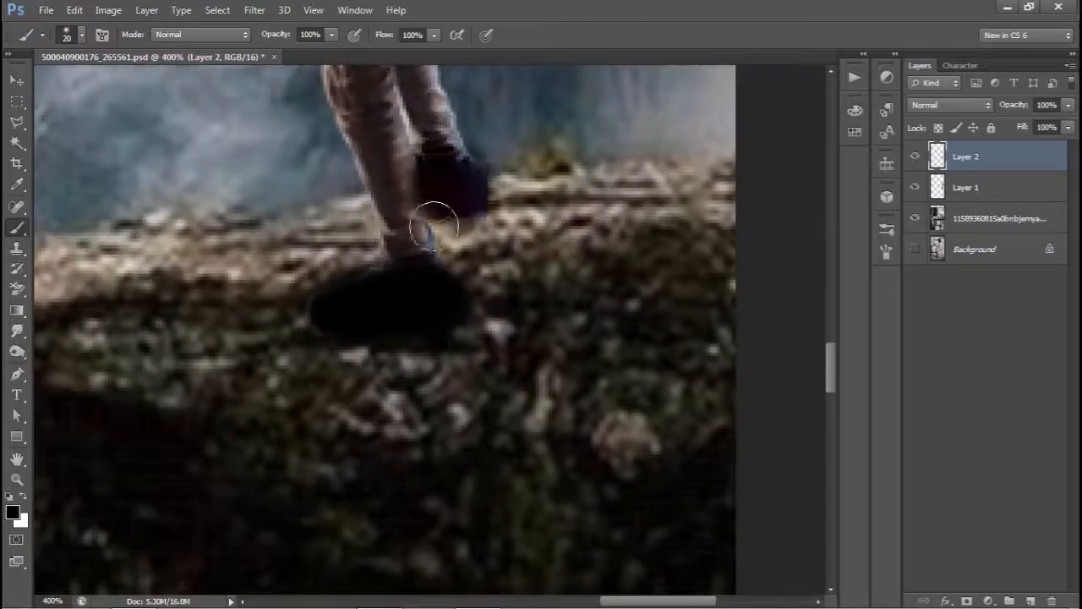
left_click_drag(434, 225, 448, 247)
Move the black-painted layer beneath the man's layer and open the list of filters.
left_click_drag(952, 166, 939, 199)
key("ctrl+minus")
key("ctrl+minus")
key("ctrl+minus")
key("ctrl+plus")
left_click(255, 10)
mouse_move(288, 125)
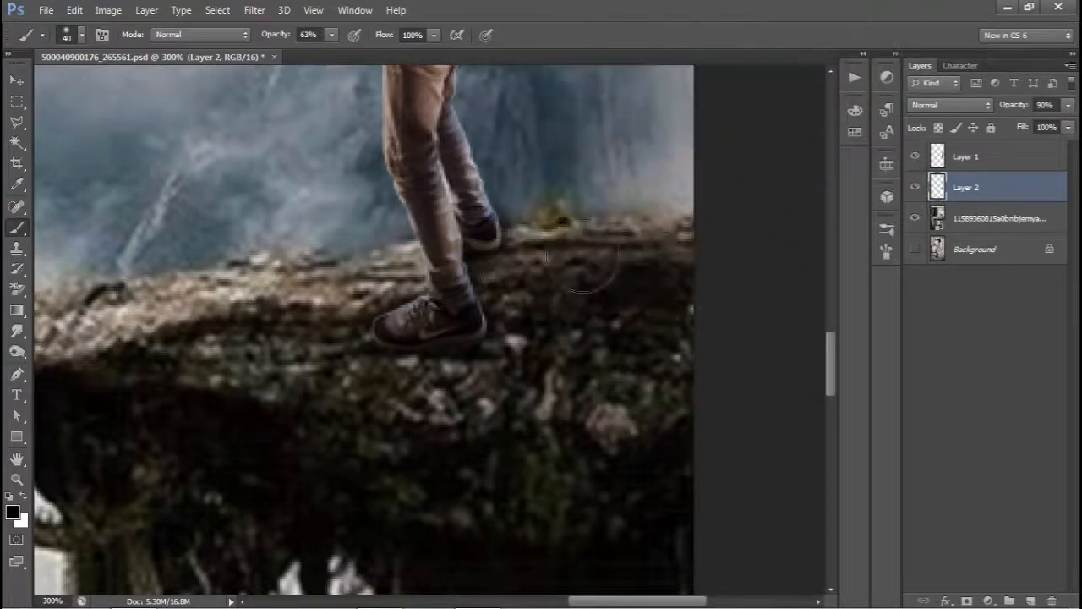
Paint a black contact shadow around the front shoe and behind its heel, reducing the brush to size 5 at 63% opacity.
key("ctrl+minus")
key("ctrl+minus")
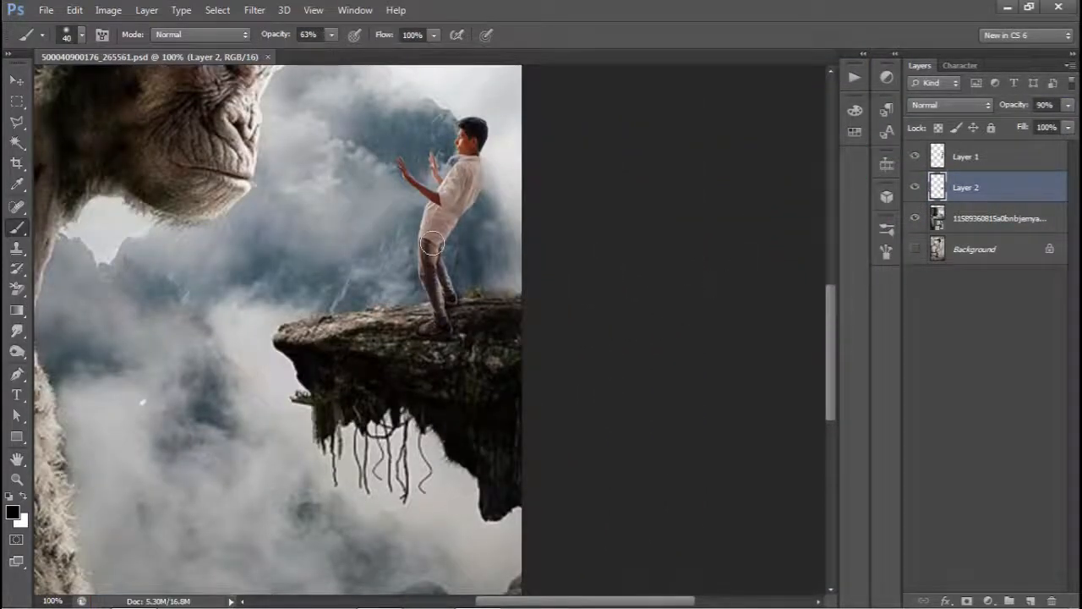
key("ctrl+plus")
key("ctrl+plus")
key("ctrl+plus")
key("ctrl+plus")
key("bracketleft")
key("bracketleft")
key("bracketleft")
key("bracketleft")
key("bracketleft")
key("bracketleft")
key("bracketleft")
key("bracketleft")
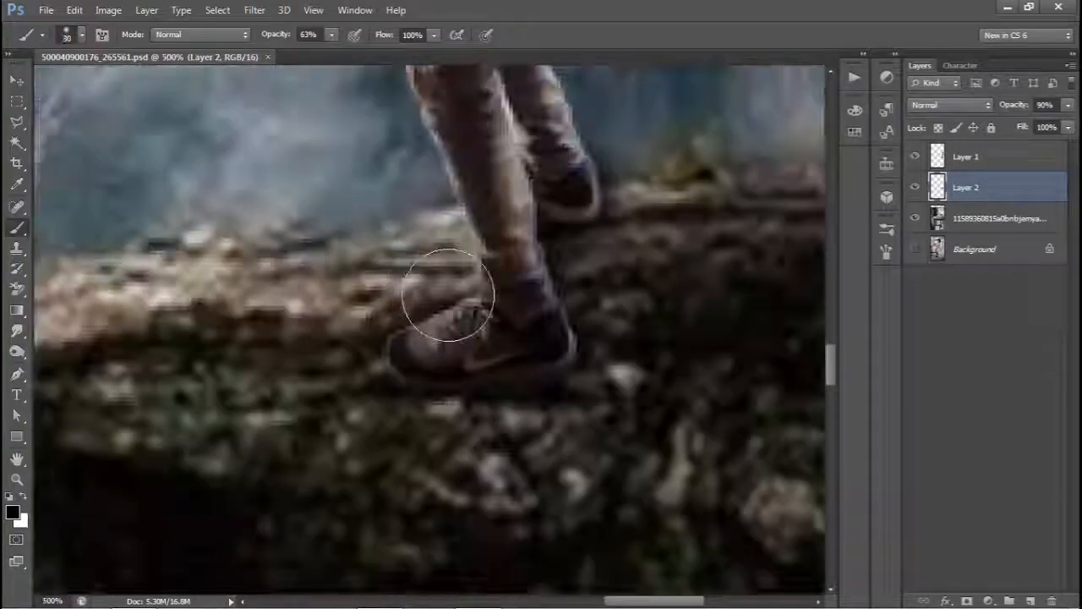
left_click_drag(411, 318, 414, 319)
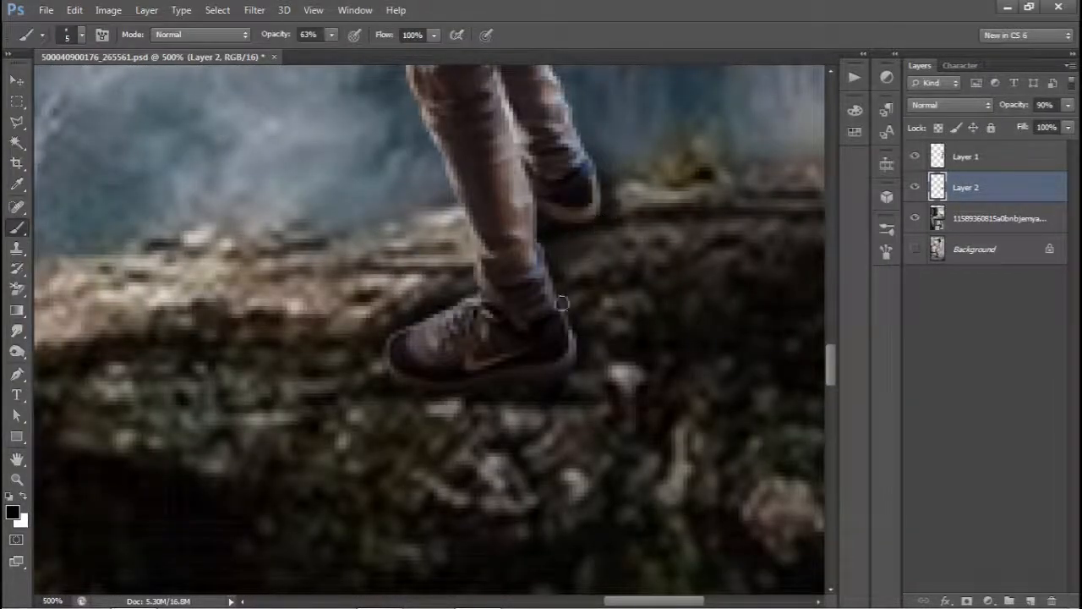
mouse_move(576, 293)
left_mouse_down()
mouse_move(575, 280)
mouse_move(698, 333)
left_mouse_up()
Darken the rock ledge behind the man with black strokes on Layer 2, using a size 15 brush.
key("ctrl+minus")
key("ctrl+minus")
key("ctrl+minus")
key("ctrl+minus")
key("ctrl+plus")
key("ctrl+plus")
key("ctrl+plus")
key("bracketright")
key("bracketright")
key("bracketright")
key("bracketright")
key("bracketright")
key("bracketright")
key("ctrl+minus")
key("ctrl+minus")
key("ctrl+minus")
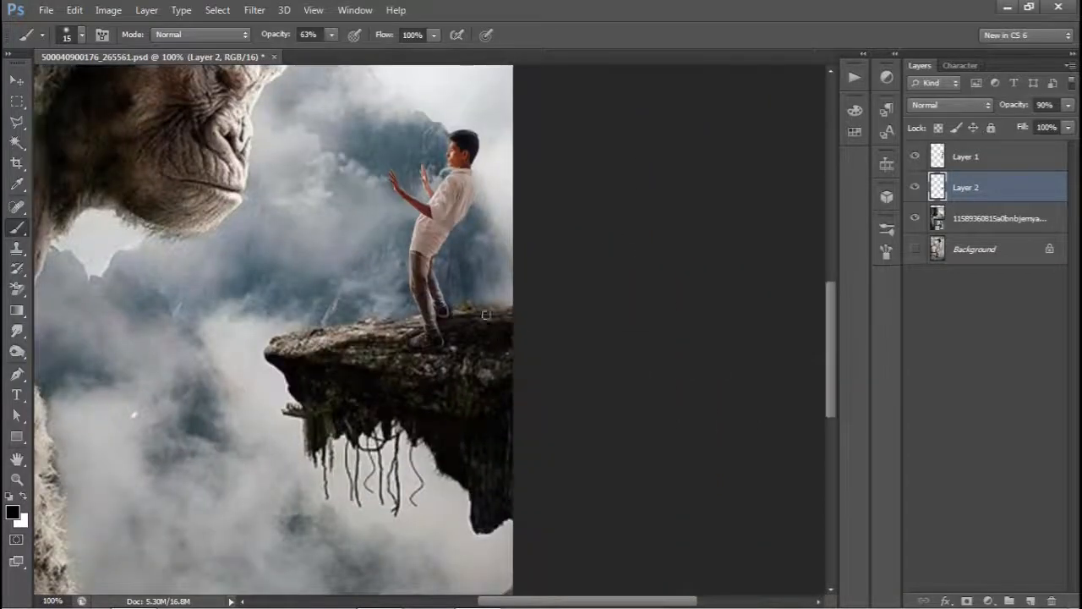
mouse_move(487, 314)
left_mouse_down()
mouse_move(592, 310)
mouse_move(430, 334)
left_mouse_up()
key("ctrl+plus")
key("ctrl+plus")
key("ctrl+plus")
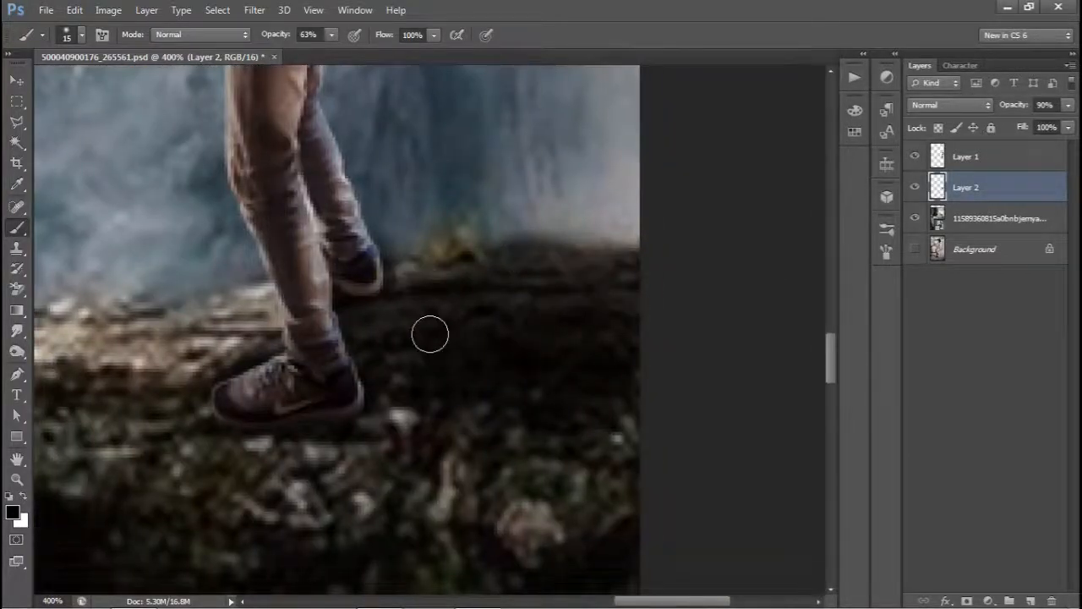
Undo the last stroke and repaint black shading over the rock ledge behind the man at 34% brush opacity.
key("ctrl+z")
left_click_drag(287, 35, 263, 35)
key("bracketright")
key("bracketright")
key("bracketright")
left_click_drag(428, 306, 602, 281)
key("bracketleft")
key("bracketleft")
key("ctrl+minus")
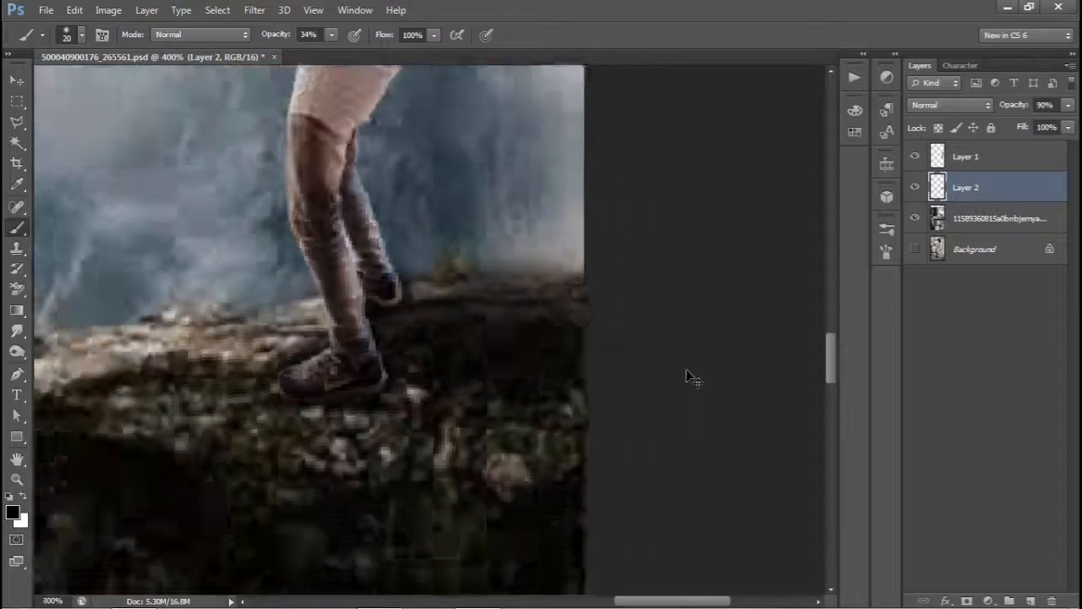
Darken the lower rock near the image edge on Layer 2 with a size 40 black brush at 29% opacity.
key("ctrl+minus")
key("ctrl+minus")
key("ctrl+minus")
key("ctrl+plus")
key("ctrl+plus")
key("ctrl+plus")
key("bracketright")
key("bracketright")
key("bracketright")
key("bracketright")
left_click_drag(272, 35, 268, 35)
mouse_move(556, 438)
left_mouse_down()
mouse_move(567, 479)
mouse_move(590, 484)
left_mouse_up()
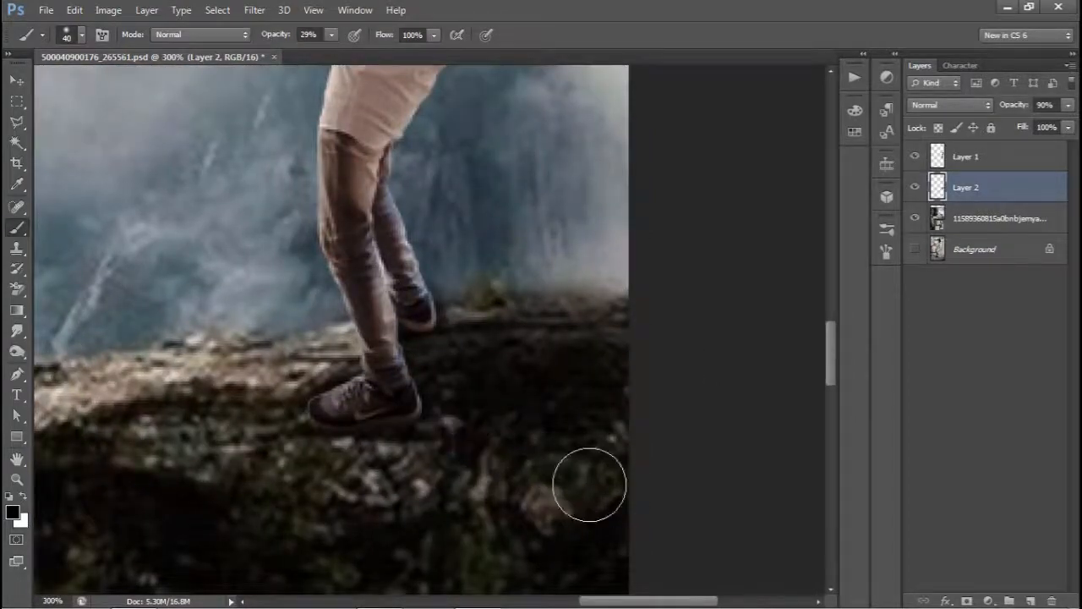
Add a Brightness/Contrast adjustment layer above the man's layer with brightness -40.
key("ctrl+minus")
key("ctrl+minus")
key("ctrl+minus")
key("ctrl+minus")
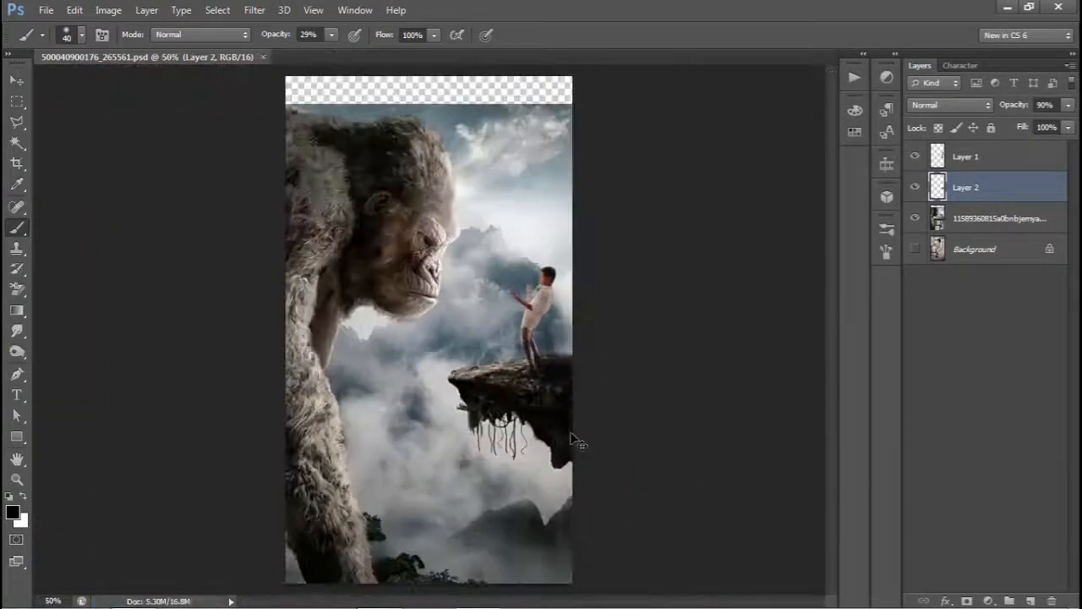
key("ctrl+plus")
key("ctrl+plus")
left_click(886, 76)
left_click(749, 99)
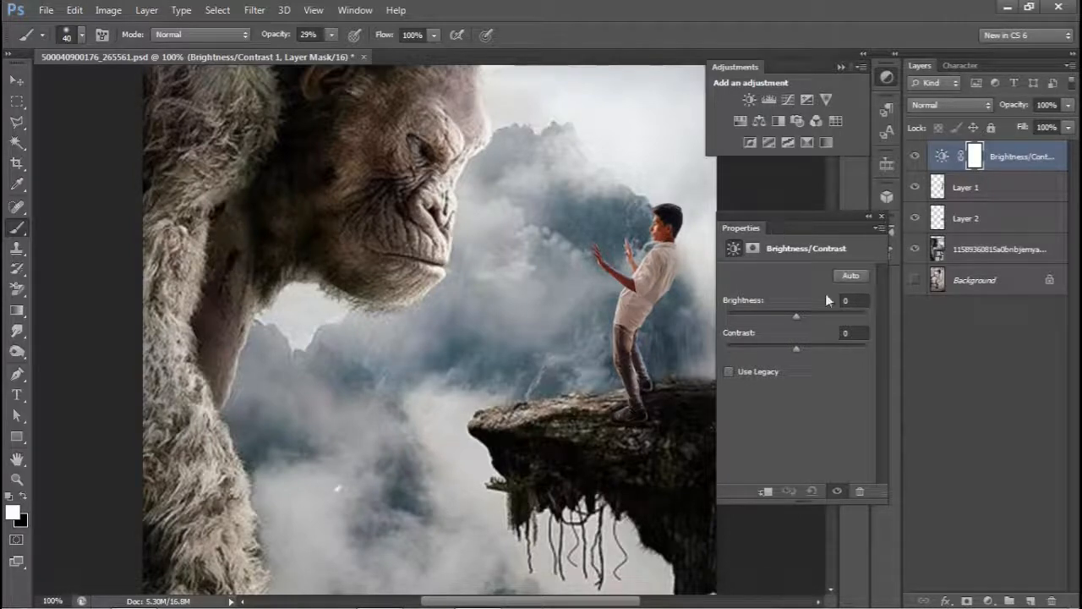
left_click_drag(796, 316, 778, 316)
left_click(767, 491)
mouse_move(1019, 166)
left_mouse_down()
mouse_move(1011, 201)
mouse_move(1016, 147)
left_mouse_up()
left_click(914, 219)
left_click(914, 219)
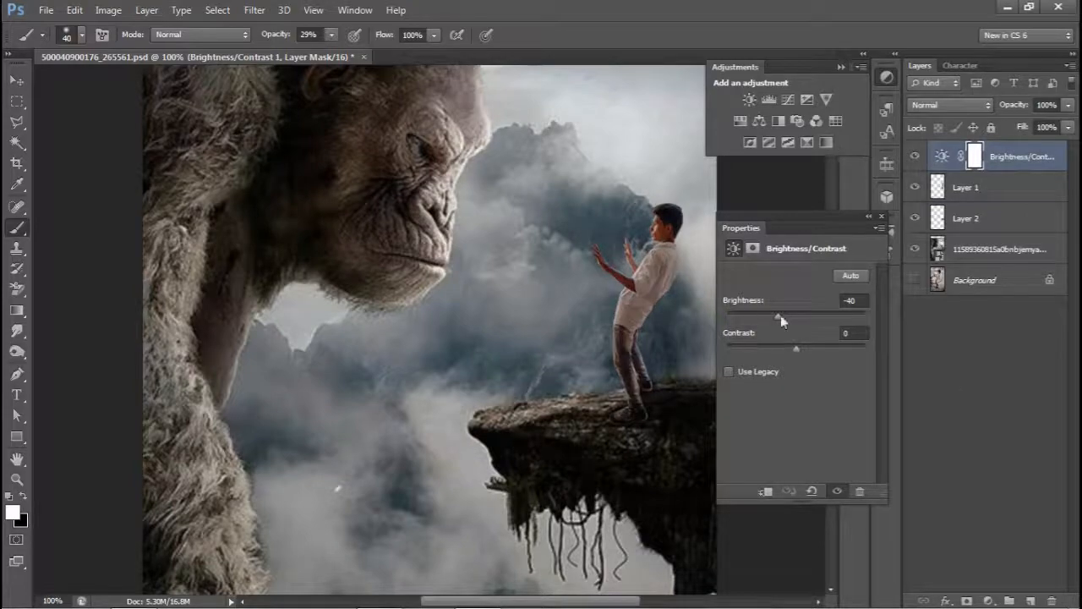
Clip the Brightness/Contrast adjustment to the man's layer and set brightness to -121 and contrast to -1.
left_click_drag(779, 317, 702, 309)
left_click(764, 490)
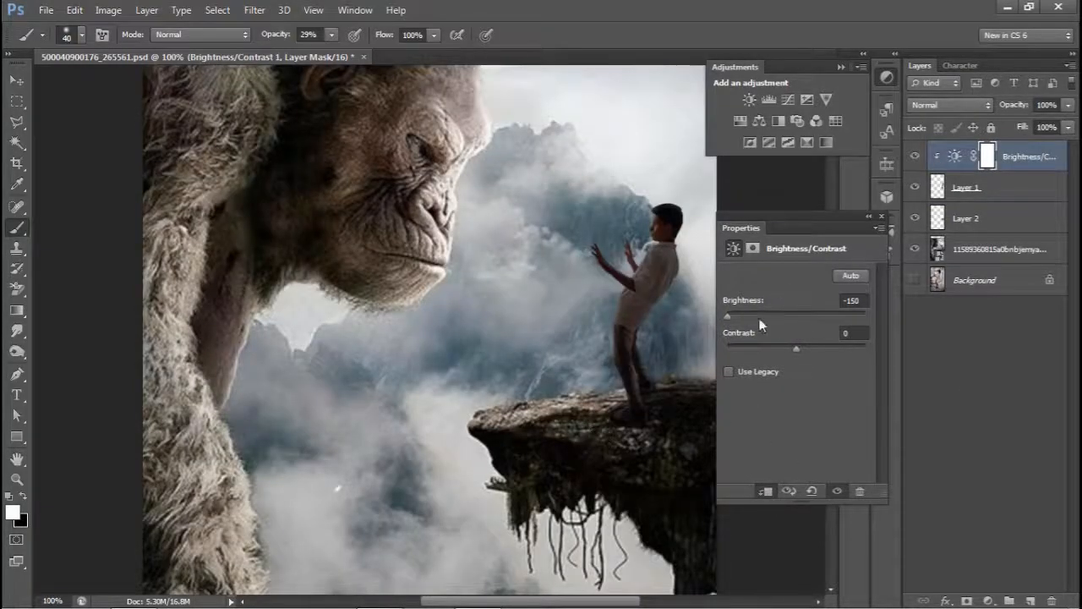
left_click_drag(727, 316, 743, 320)
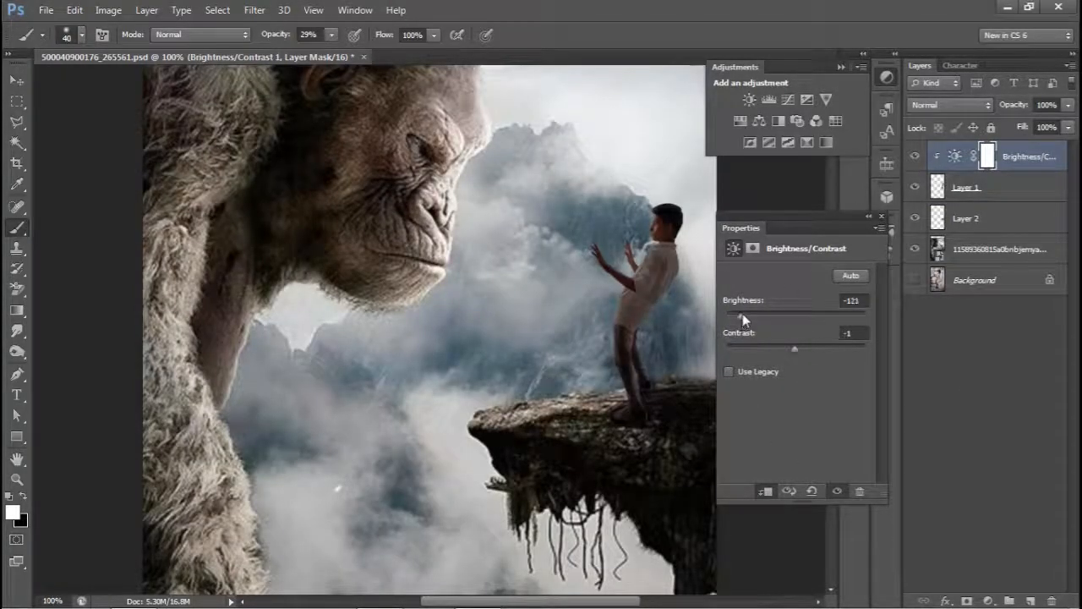
Paint black with a large soft brush on the Brightness/Contrast mask to relight the man's face, arms and front.
key("ctrl+plus")
left_click_drag(676, 264, 279, 348)
key("ctrl+i")
key("ctrl+i")
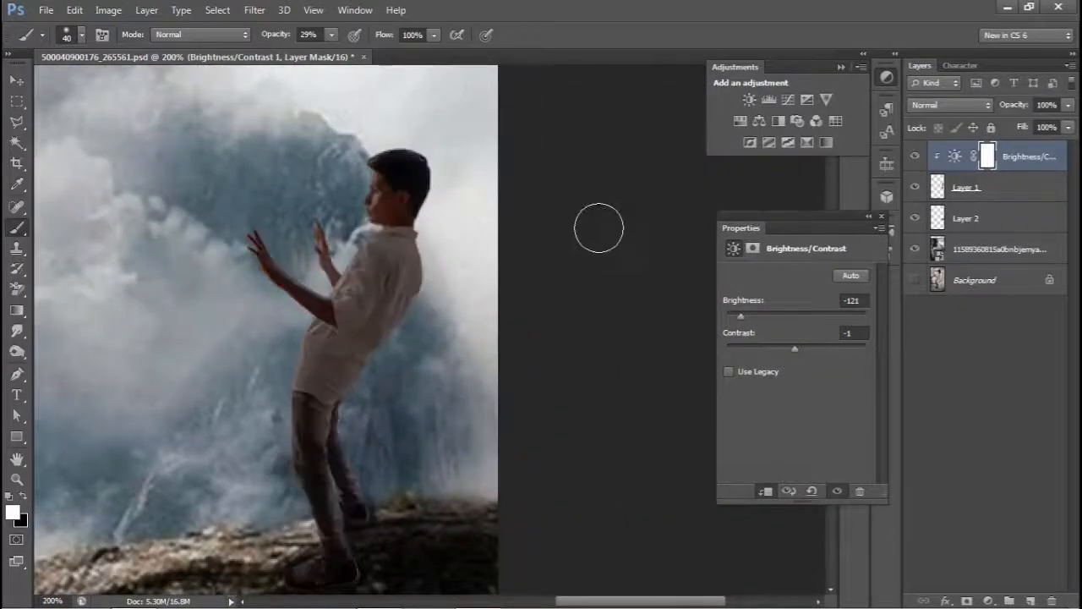
left_click(23, 497)
key("ctrl+plus")
key("ctrl+minus")
key("ctrl+minus")
key("bracketright")
key("bracketright")
key("bracketright")
key("bracketright")
key("bracketright")
key("bracketright")
key("bracketright")
key("bracketright")
key("bracketright")
key("bracketright")
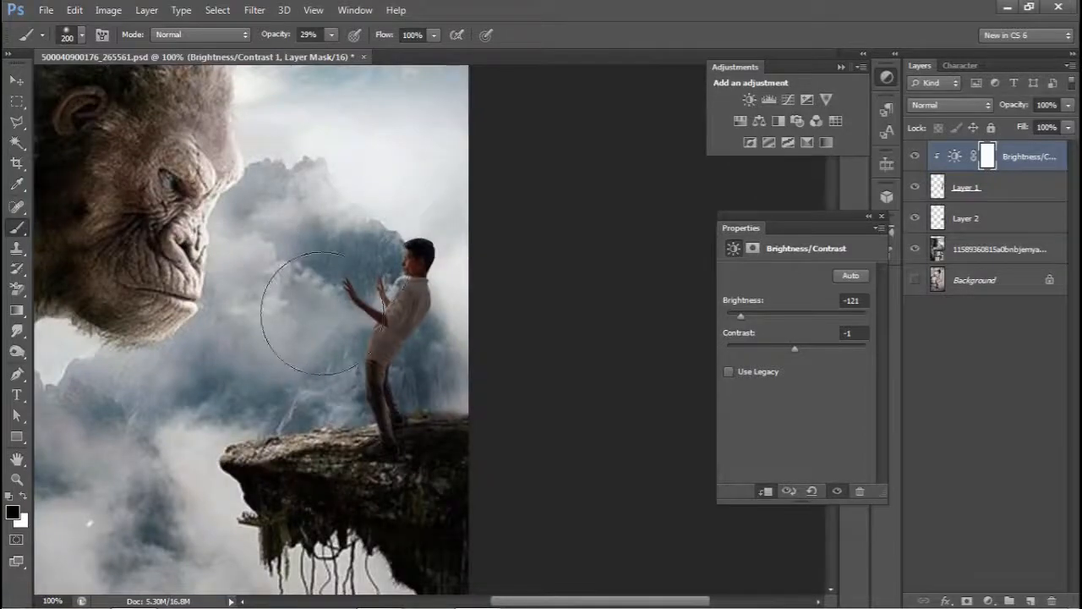
key("ctrl+plus")
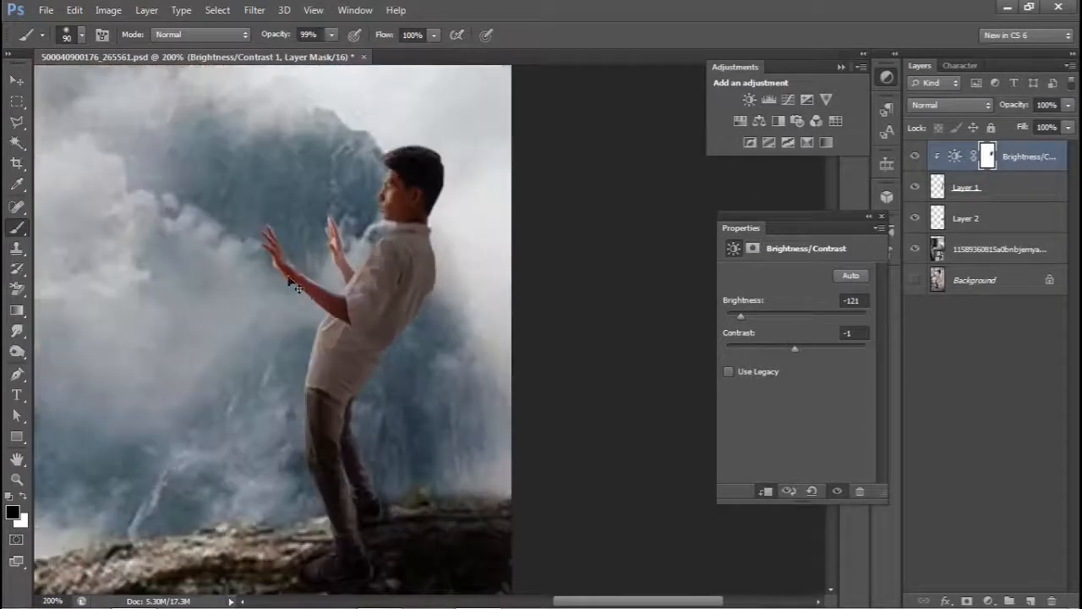
Mask out more darkening along the man's front with a size 50 black brush at 80% opacity.
left_click(268, 37)
mouse_move(360, 146)
left_mouse_down()
mouse_move(337, 218)
mouse_move(282, 313)
mouse_move(270, 497)
left_mouse_up()
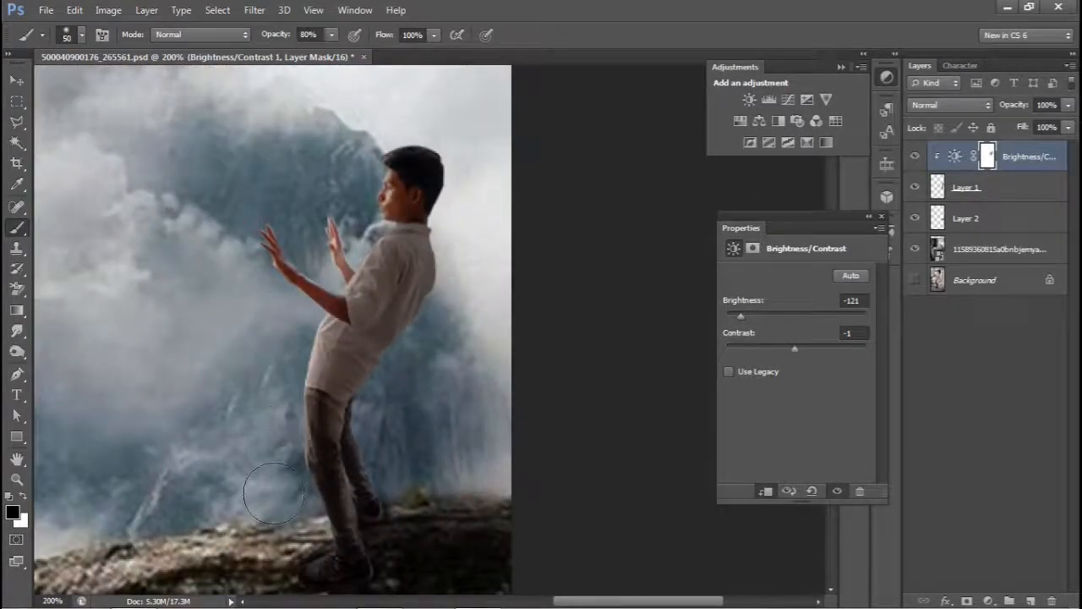
mouse_move(283, 361)
left_mouse_down()
mouse_move(246, 367)
mouse_move(269, 165)
left_mouse_up()
Blend the mask along the man's shirt and trousers with the size 50 black brush at 3% opacity.
key("ctrl+plus")
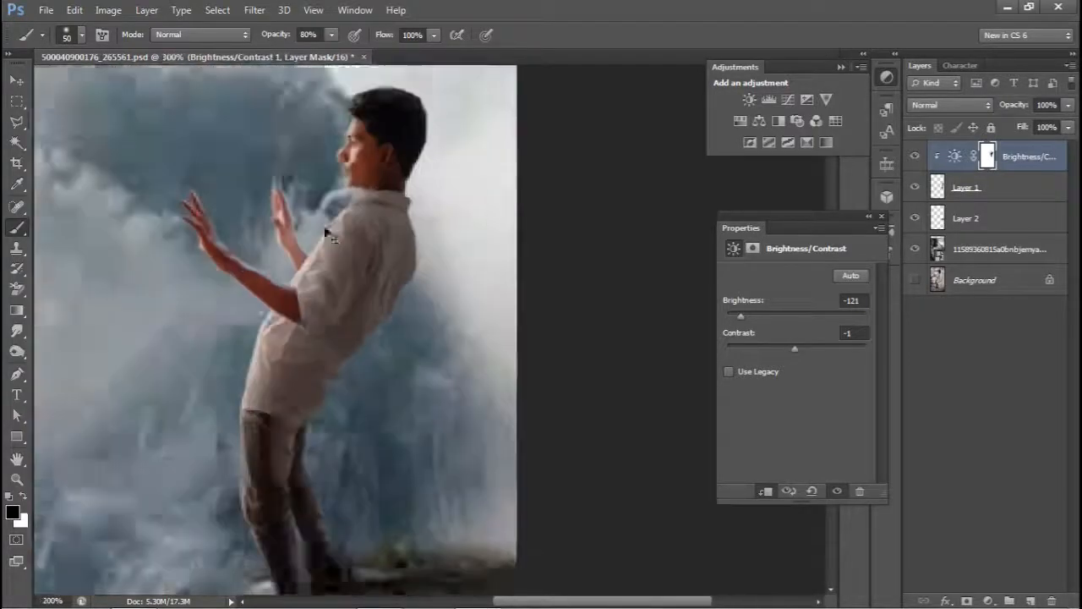
left_click_drag(257, 41, 229, 42)
left_click_drag(397, 254, 388, 386)
left_click_drag(338, 440, 397, 302)
left_click_drag(279, 39, 267, 51)
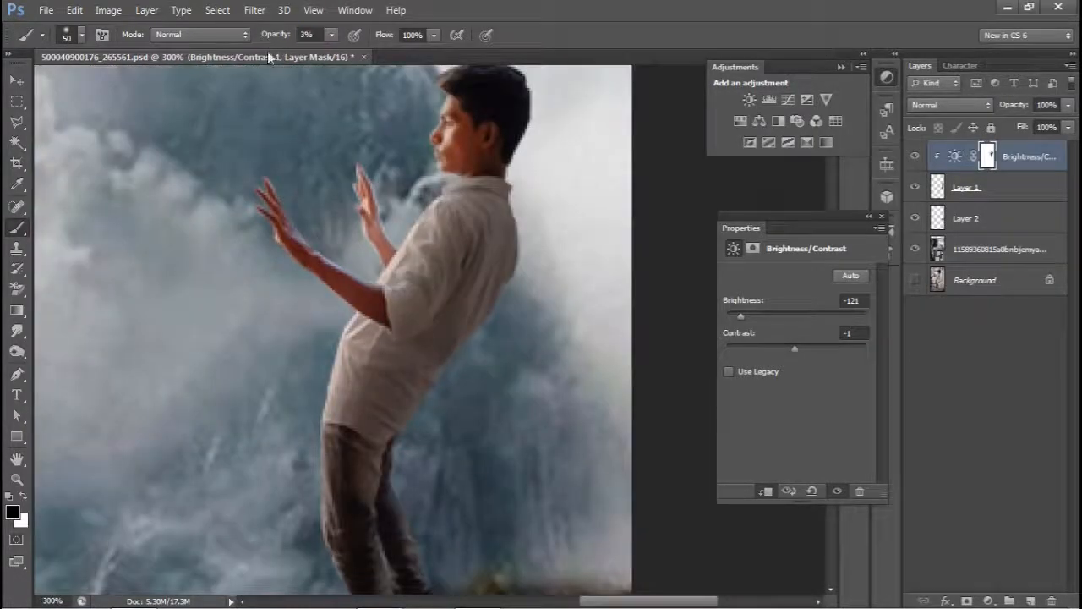
left_click_drag(338, 465, 319, 338)
Add a second clipped Brightness/Contrast adjustment to the man with brightness 48 and contrast -13.
key("ctrl+minus")
key("ctrl+minus")
key("ctrl+minus")
key("ctrl+plus")
key("ctrl+plus")
key("ctrl+plus")
key("ctrl+plus")
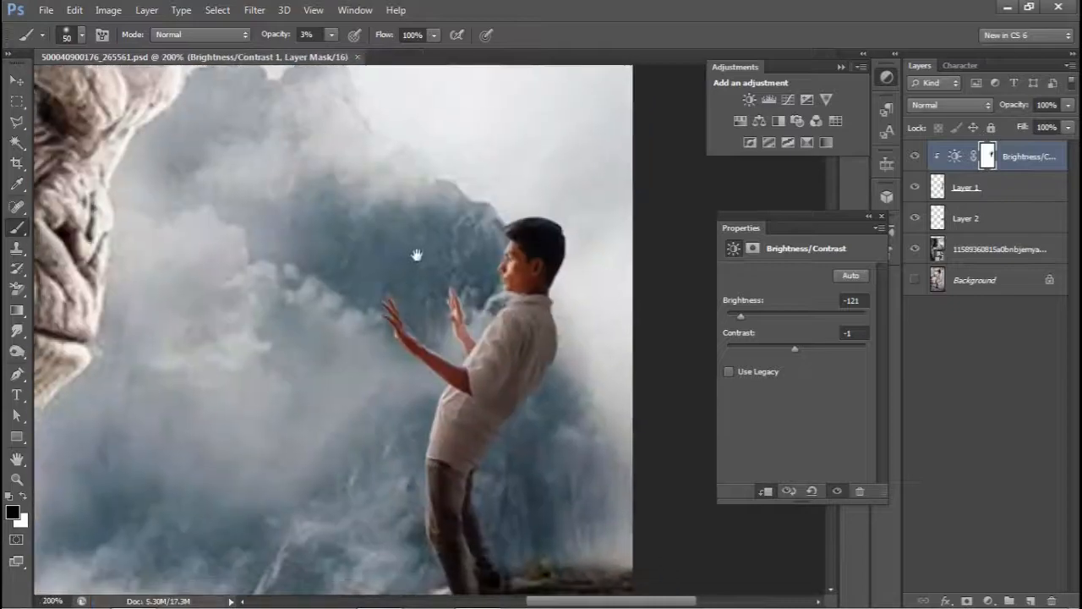
left_click(748, 99)
left_click_drag(795, 315, 821, 316)
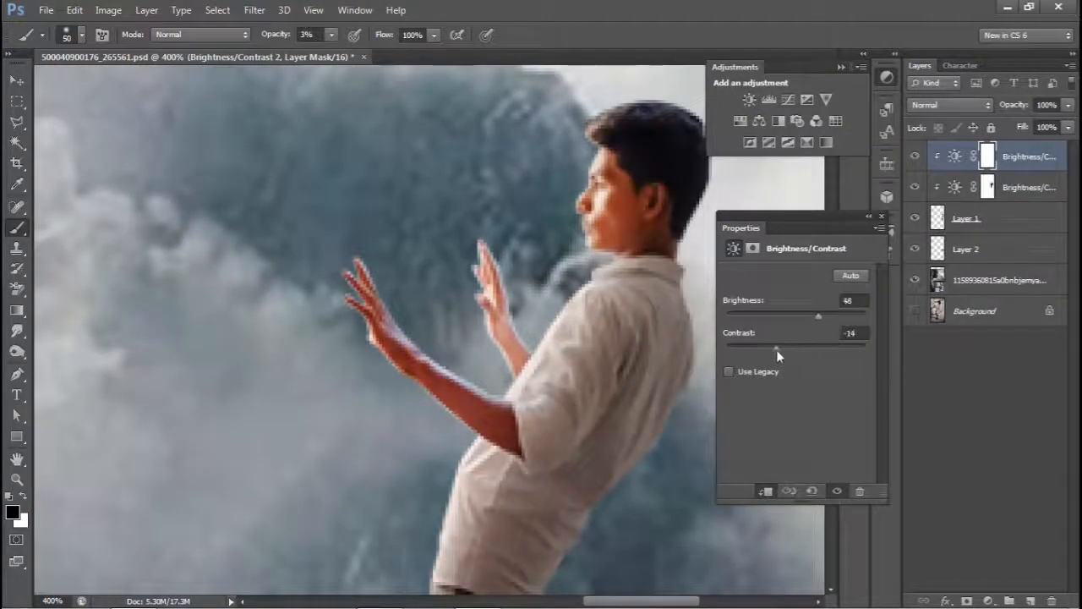
mouse_move(777, 350)
left_mouse_down()
mouse_move(815, 373)
mouse_move(779, 366)
left_mouse_up()
Invert the new mask to black and paint white highlights on the man's face and forearm, size 9 at 91% opacity.
key("ctrl+i")
key("x")
key("ctrl+plus")
left_click_drag(563, 192, 419, 319)
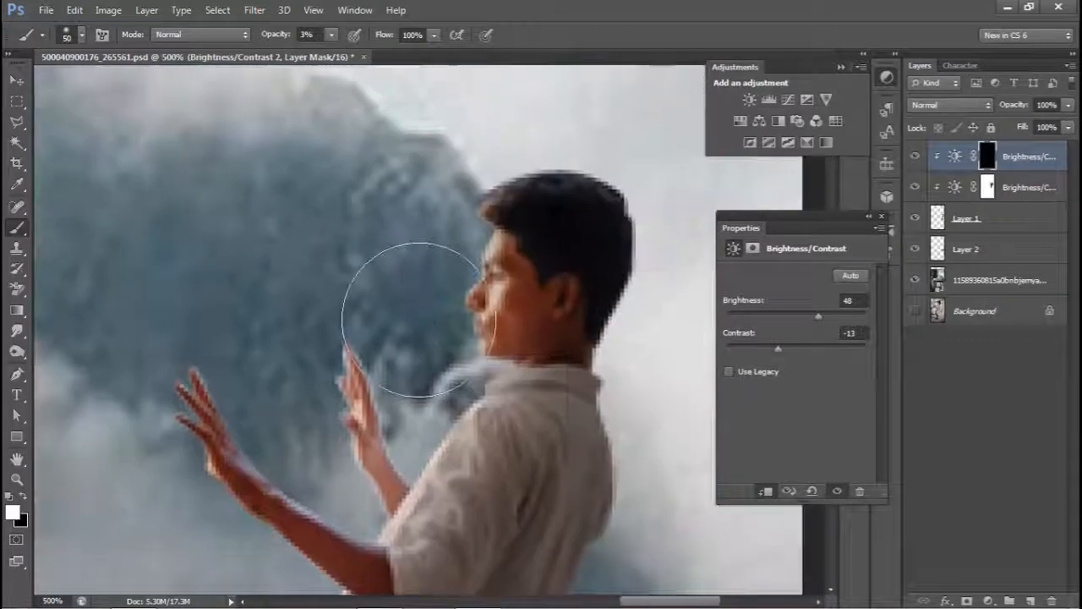
left_click_drag(495, 252, 507, 334)
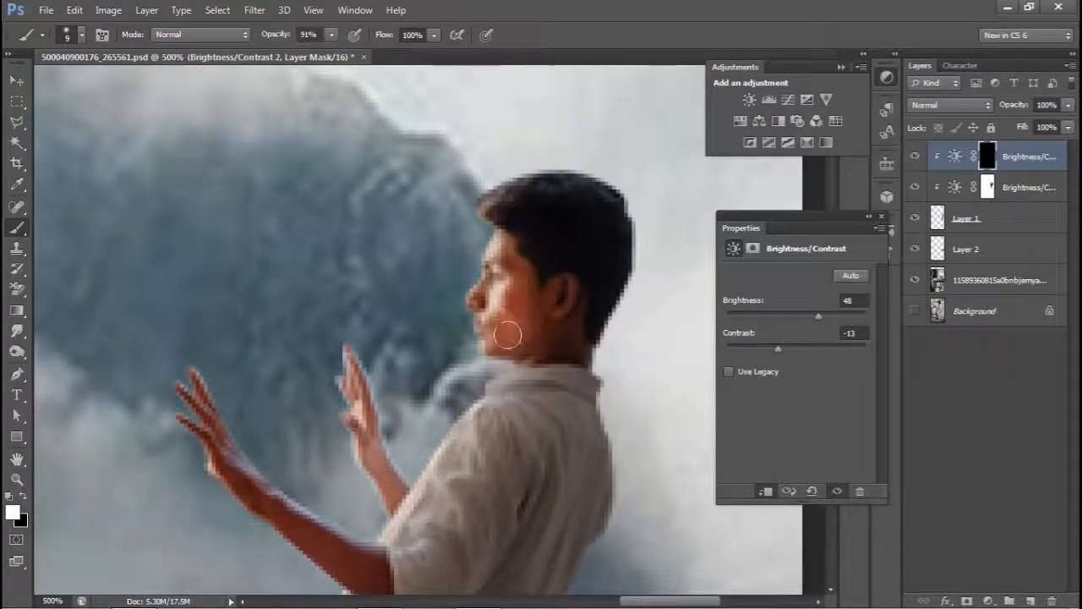
key("ctrl+minus")
mouse_move(346, 212)
left_mouse_down()
mouse_move(423, 314)
mouse_move(498, 368)
left_mouse_up()
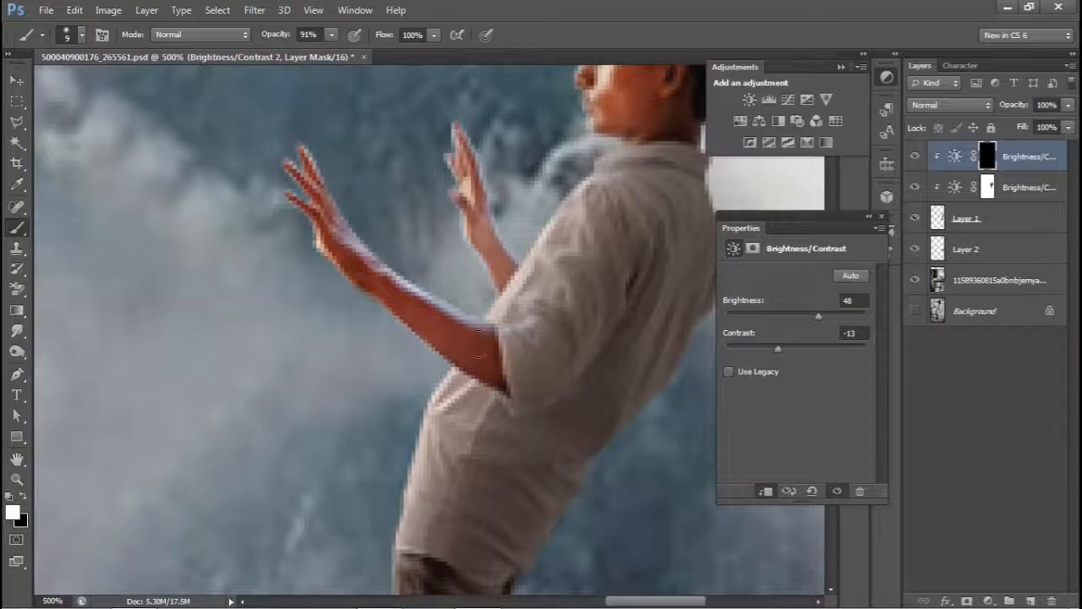
Add a Hue/Saturation adjustment layer and reduce the reds sampled from the man's skin to saturation -22.
key("ctrl+minus")
key("ctrl+minus")
key("ctrl+minus")
key("ctrl+plus")
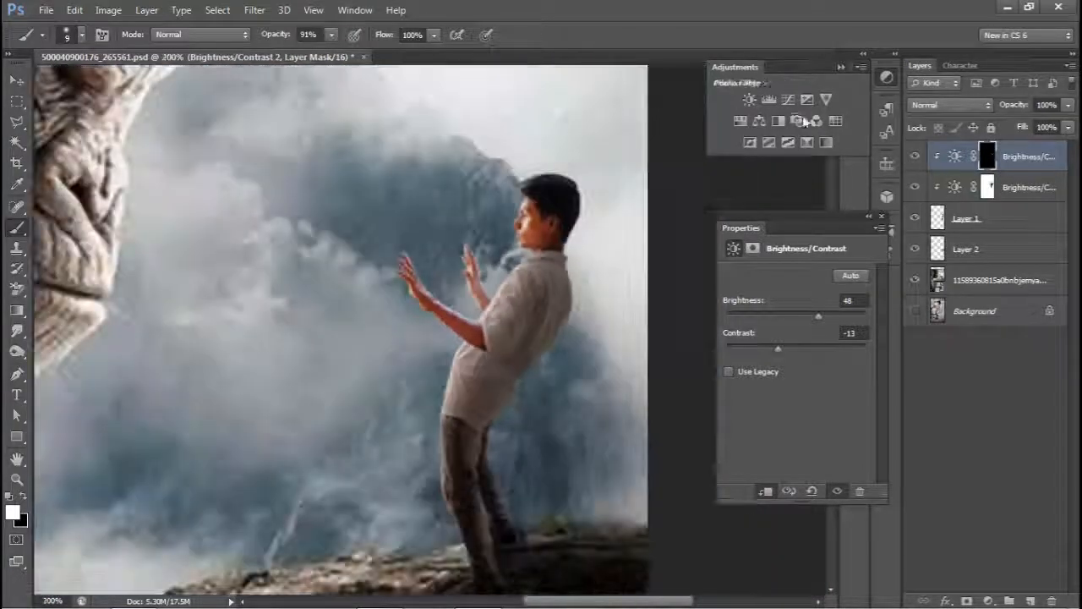
left_click(742, 122)
left_click(733, 297)
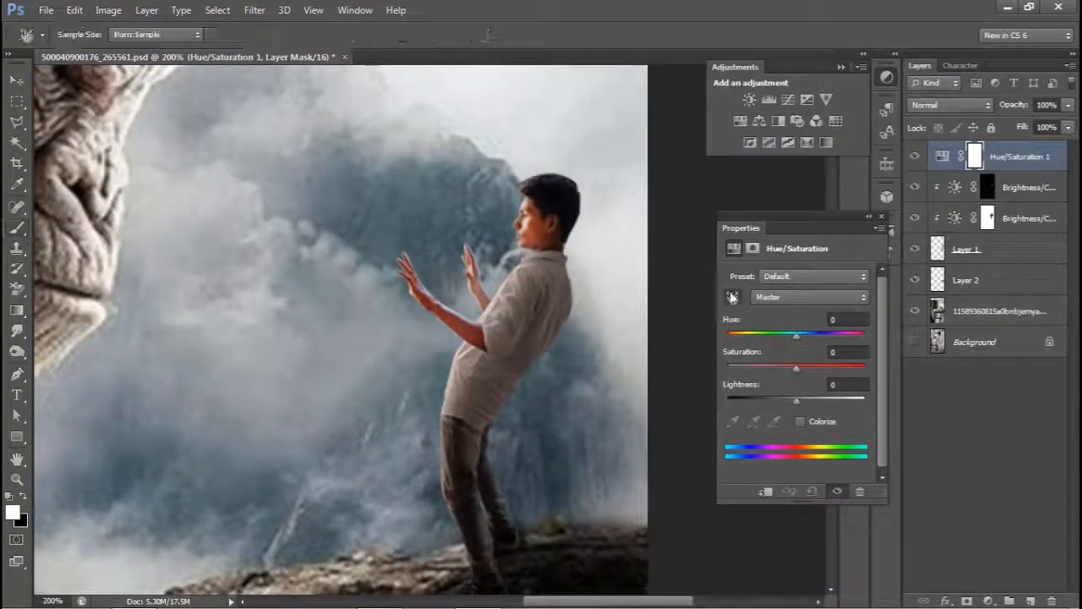
left_click_drag(548, 231, 496, 237)
Set the Reds saturation to -39 and lightness to -6 in the Hue/Saturation adjustment.
key("ctrl+minus")
key("ctrl+minus")
key("ctrl+minus")
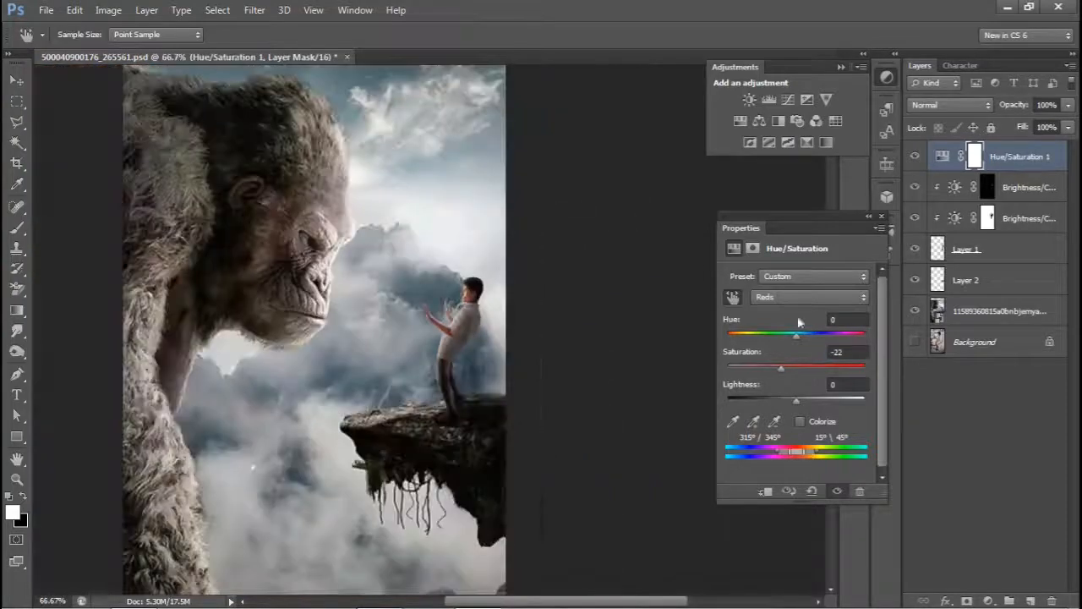
left_click_drag(781, 368, 742, 370)
left_click_drag(824, 385, 796, 386)
key("ctrl+plus")
key("ctrl+plus")
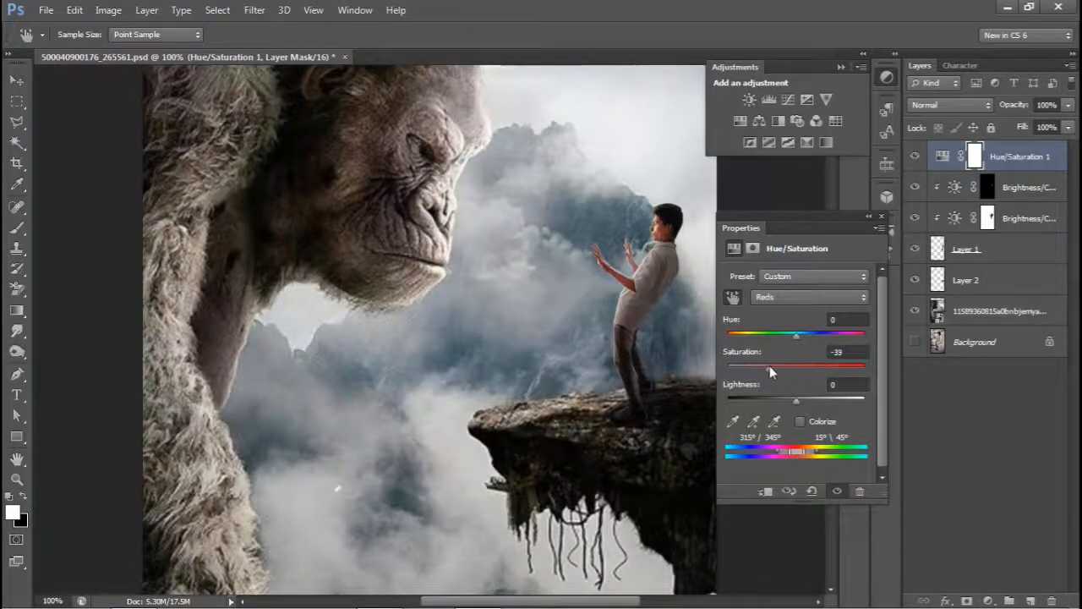
key("ctrl+plus")
key("ctrl+minus")
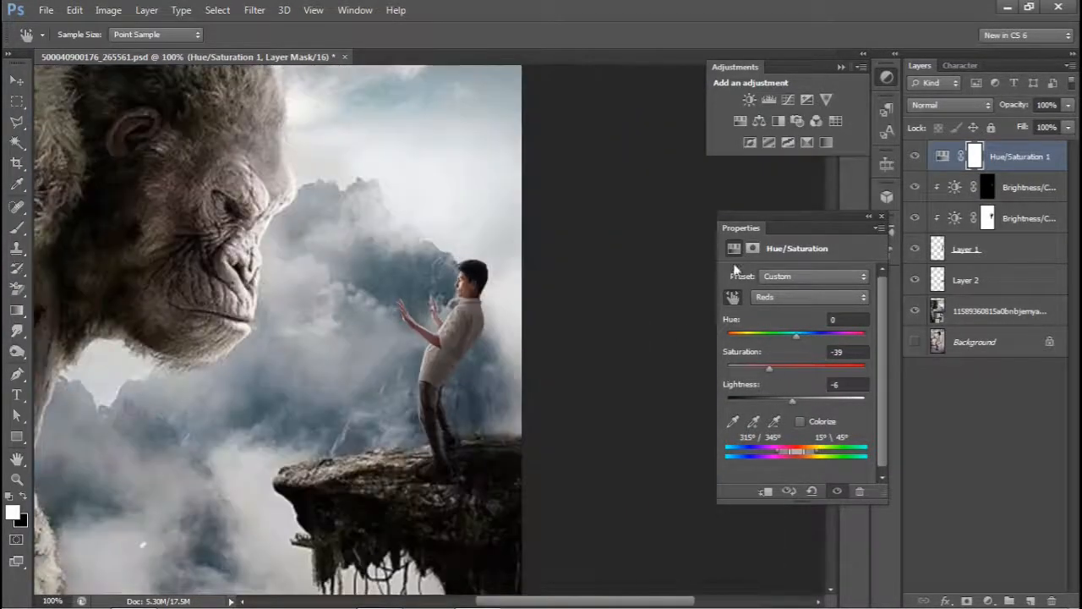
key("ctrl+plus")
Set the Hue/Saturation layer's opacity to 80% and save the document.
left_click(880, 218)
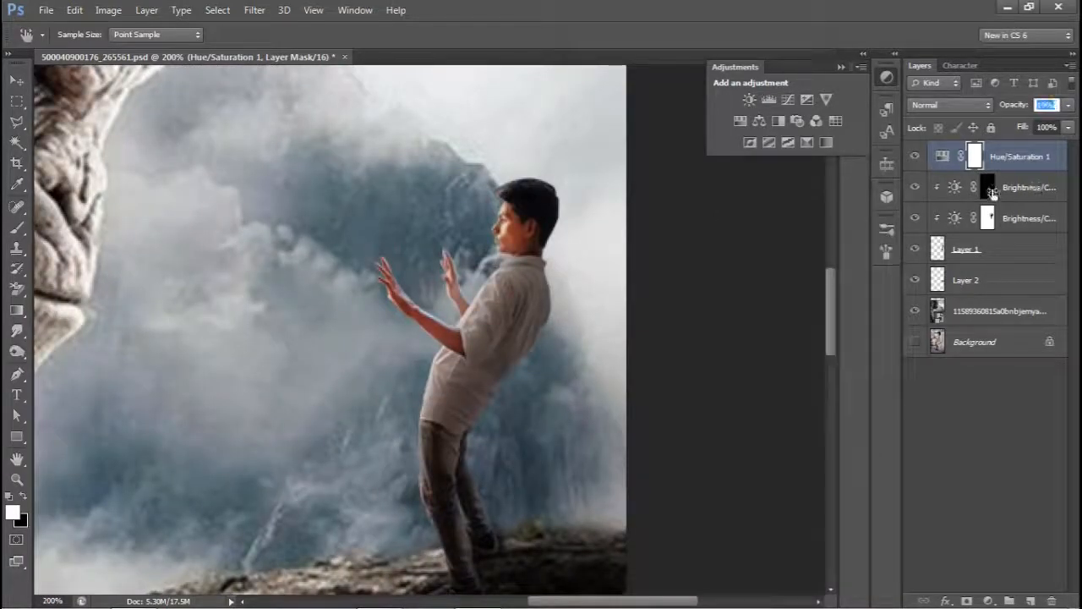
key("ctrl+minus")
key("ctrl+minus")
key("ctrl+s")
key("ctrl+plus")
key("ctrl+plus")
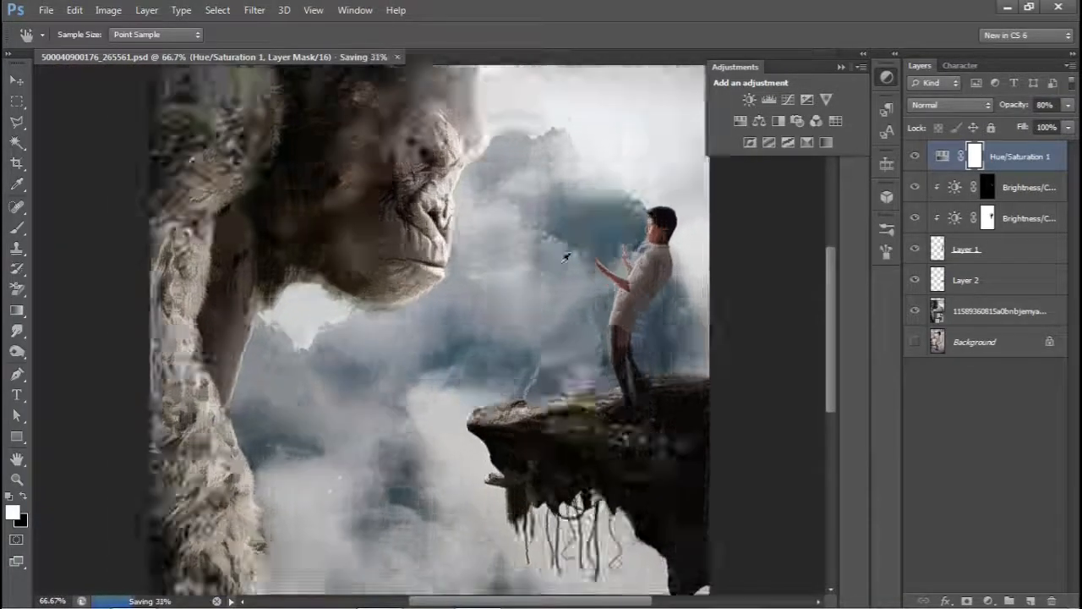
left_click_drag(567, 253, 587, 335)
key("ctrl+minus")
key("ctrl+minus")
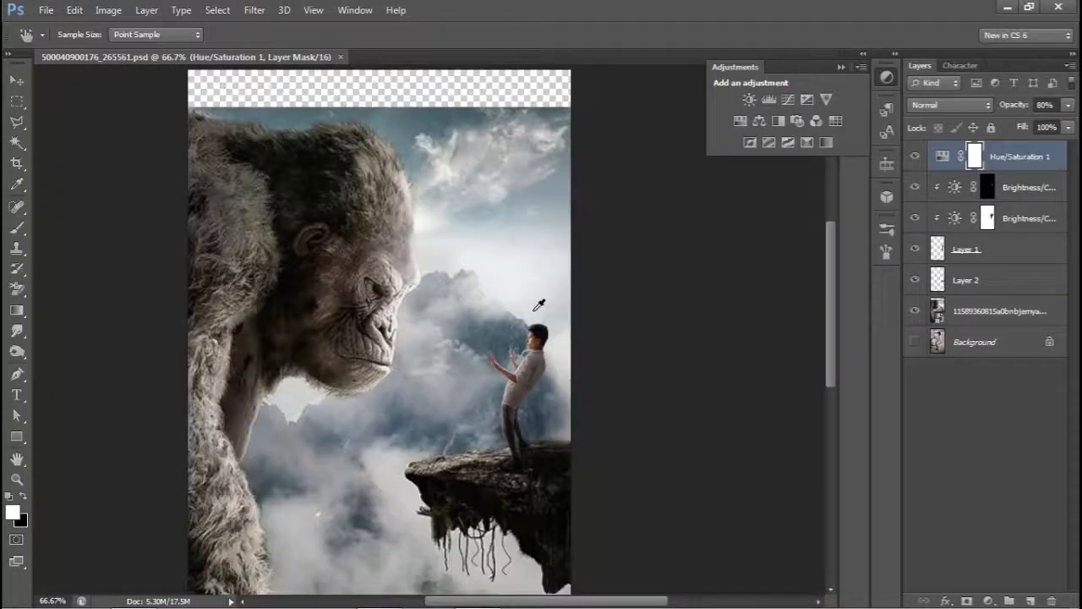
Add a Channel Mixer layer at 80% opacity with red +97, green +2, blue +7 and constant -2.
key("ctrl+plus")
key("ctrl+plus")
left_click_drag(536, 362, 313, 319)
left_click(816, 121)
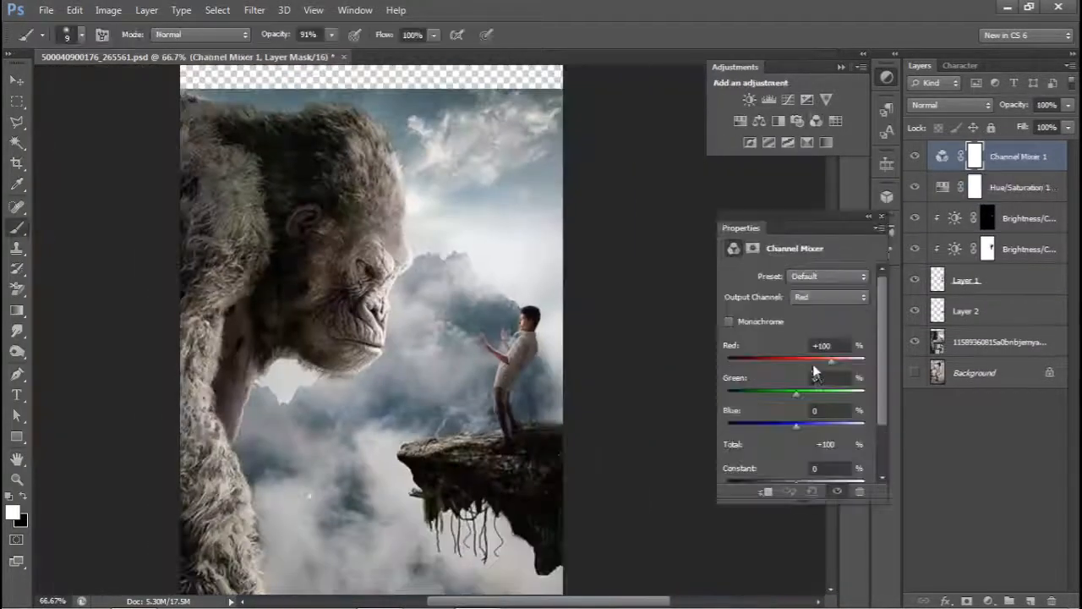
left_click_drag(830, 361, 829, 361)
left_click_drag(790, 395, 793, 428)
scroll(795, 406, "down", 2)
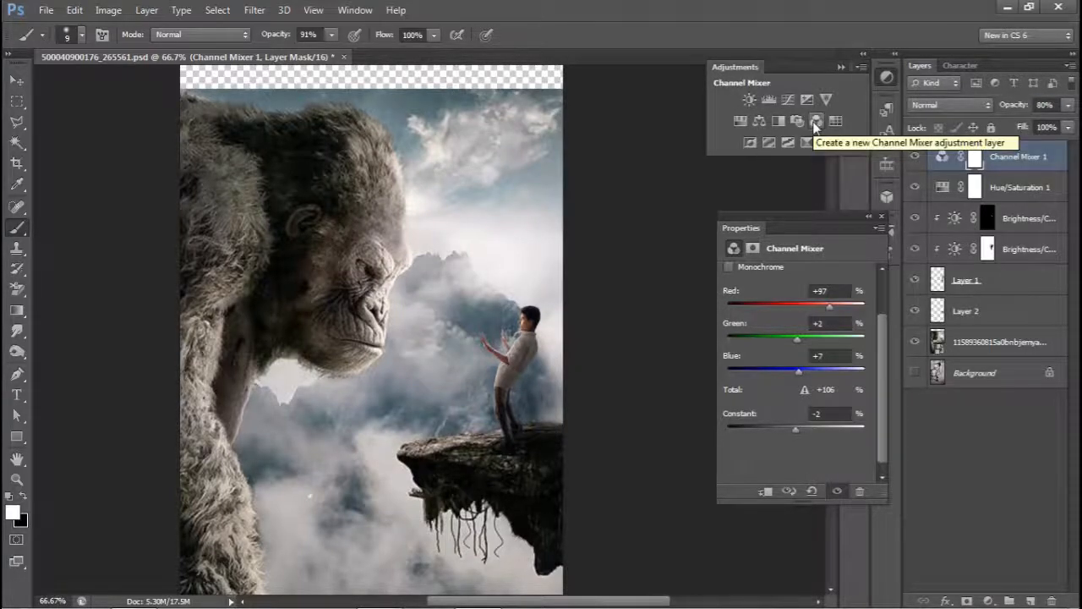
Add a Color Balance layer at 35% opacity with midtones cyan-red +5 and magenta-green -4.
left_click(759, 121)
left_click_drag(771, 314, 773, 315)
left_click_drag(770, 341, 768, 341)
left_click_drag(770, 368, 772, 370)
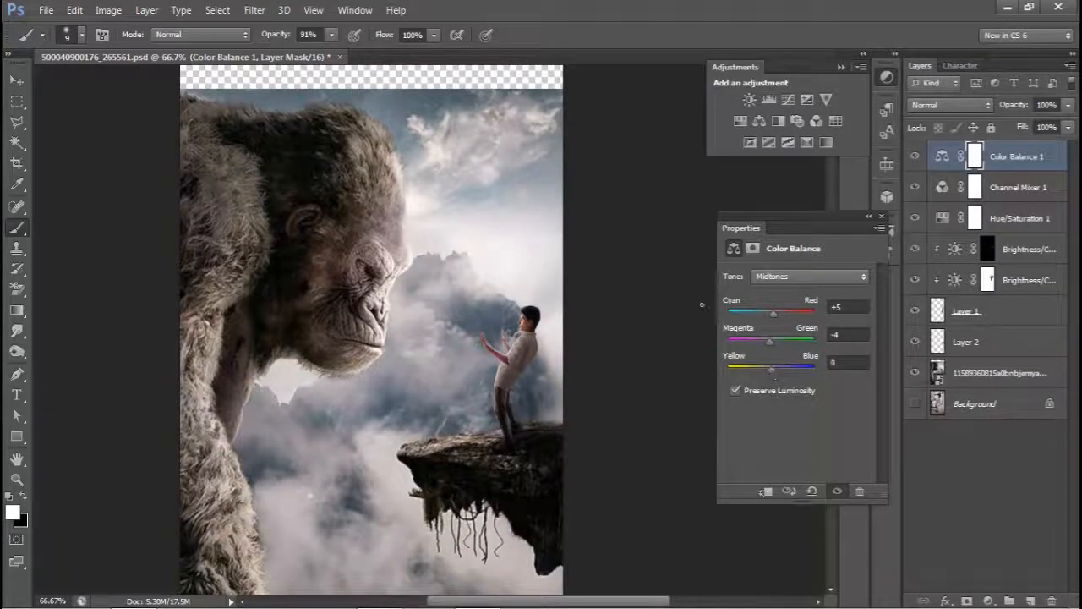
left_click_drag(968, 111, 1013, 114)
Add a Photo Filter layer with a bright cyan-blue colour, 14% density and 59% layer opacity, and save the document.
left_click(797, 122)
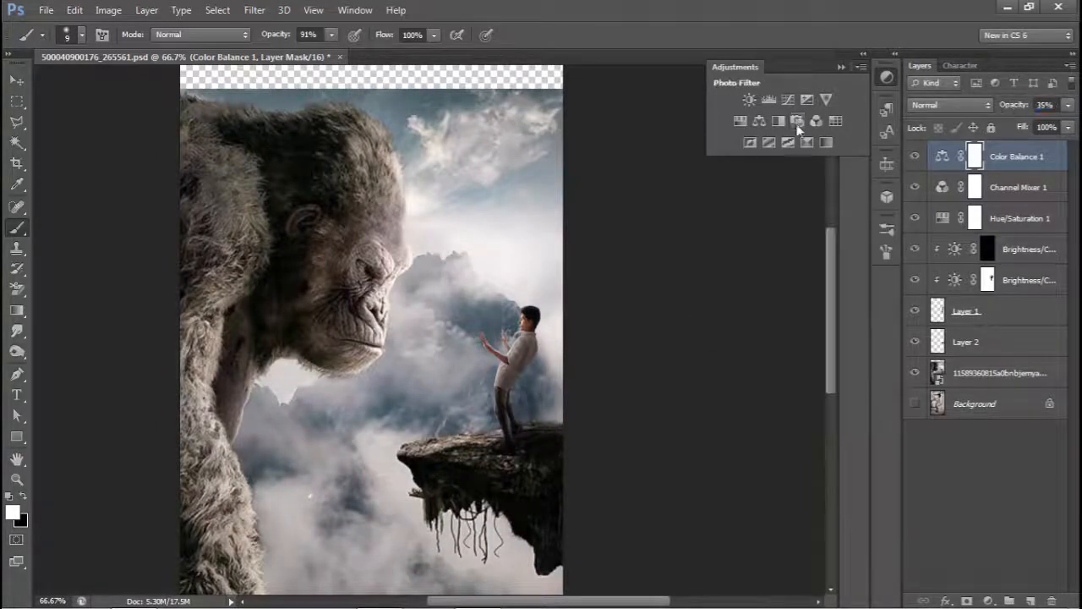
left_click(779, 303)
left_click(312, 329)
left_click_drag(381, 183, 897, 194)
left_click_drag(831, 398, 829, 321)
key("Return")
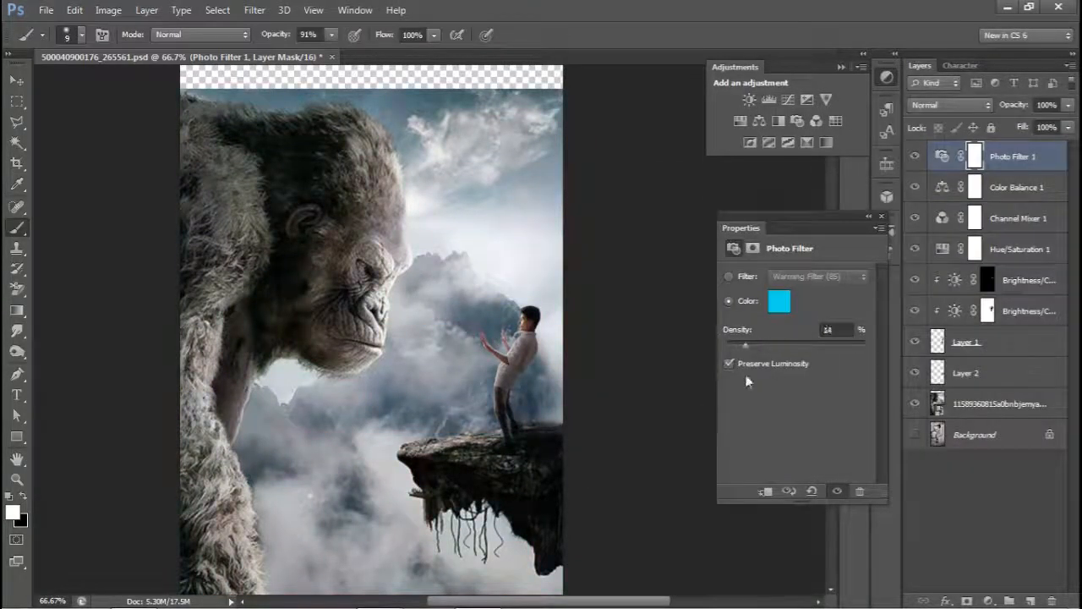
left_click(881, 217)
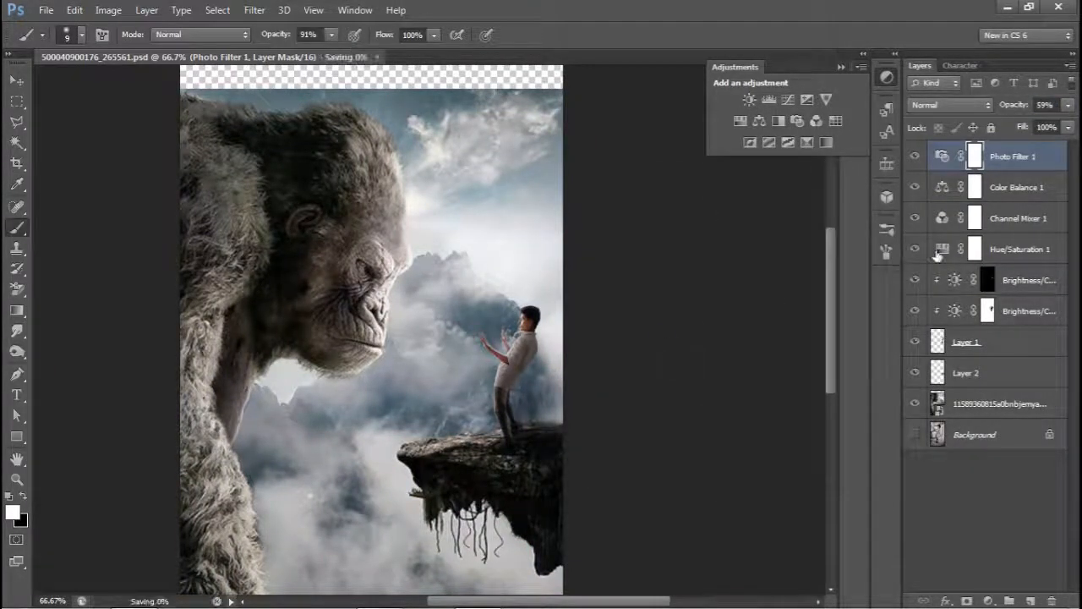
Group all the layers above the Background.
left_click(969, 402, "shift")
key("ctrl+g")
Compare the composite with the original photo by toggling the visibility of the group and the Background.
left_click(914, 176)
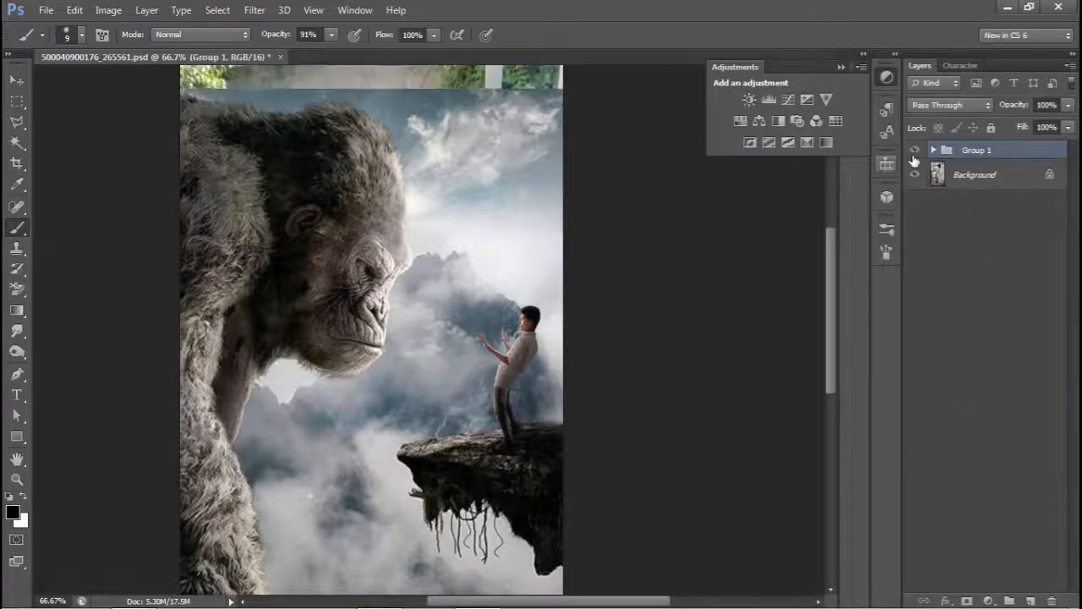
key("ctrl+minus")
key("ctrl+minus")
left_click(915, 152)
left_click(914, 152)
left_click(915, 175)
key("ctrl+plus")
key("ctrl+plus")
key("ctrl+plus")
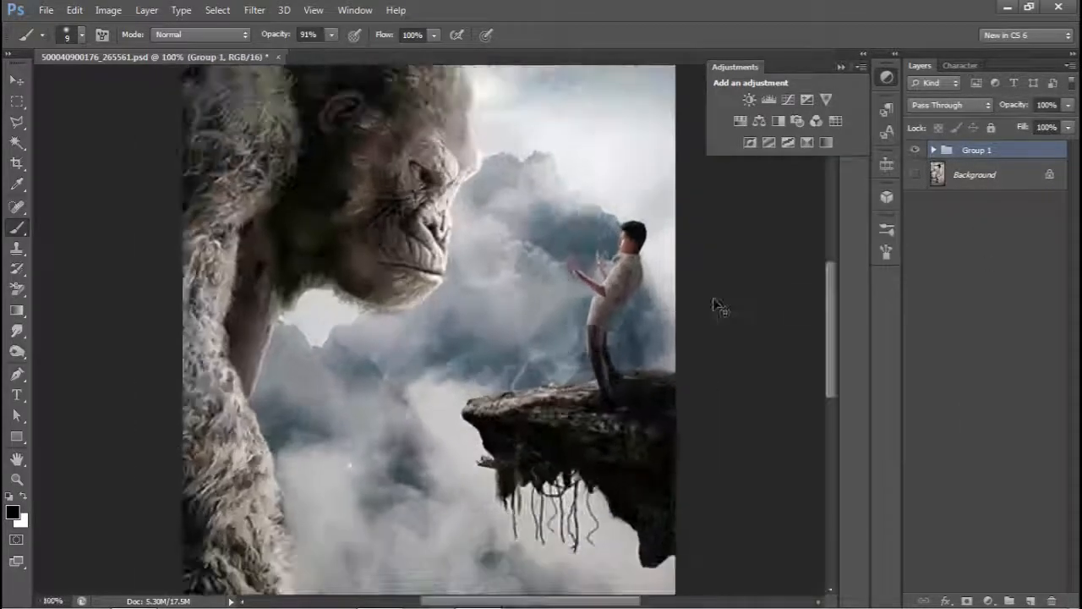
Crop the image to a portrait frame around the gorilla and the man, removing the grey strip above and the outer margins.
key("c")
key("ctrl+minus")
key("ctrl+minus")
left_click_drag(429, 81, 425, 92)
left_click_drag(430, 568, 433, 536)
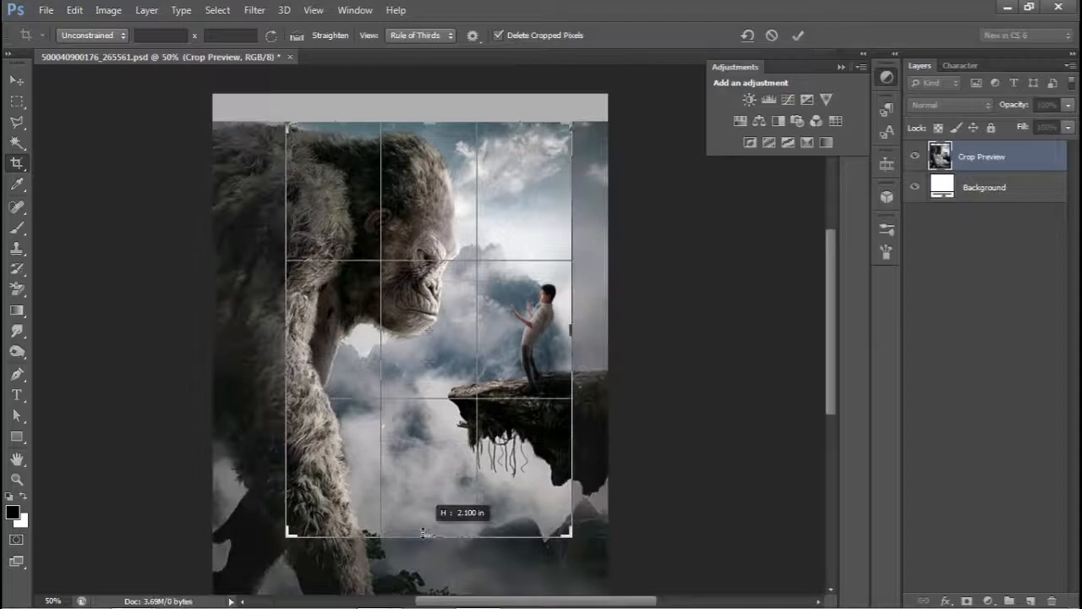
key("Return")
left_click(426, 520)
key("Return")
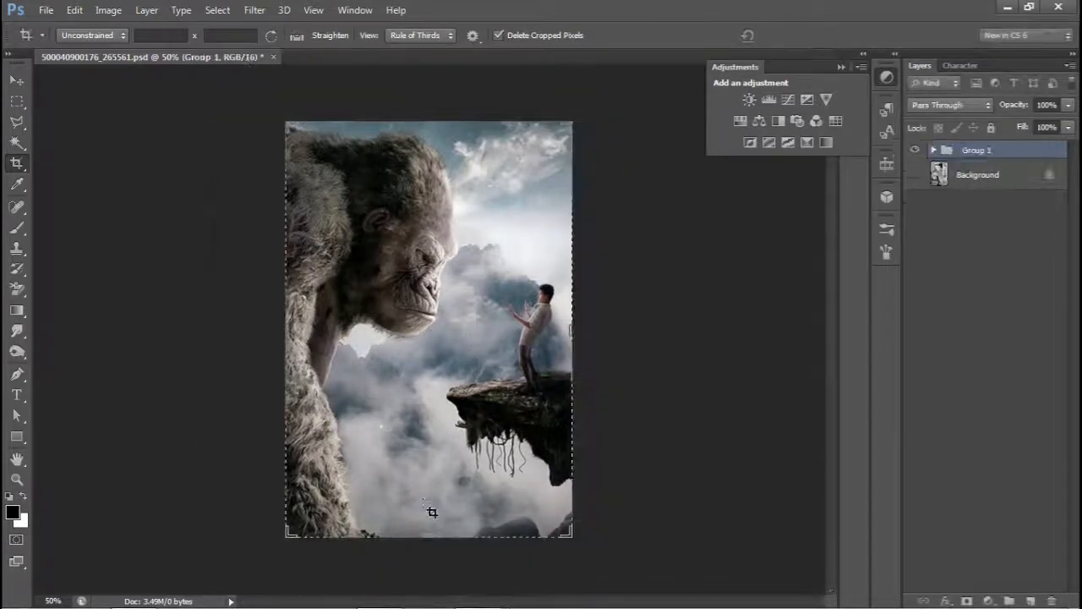
Save the cropped document.
key("v")
key("ctrl+plus")
key("ctrl+plus")
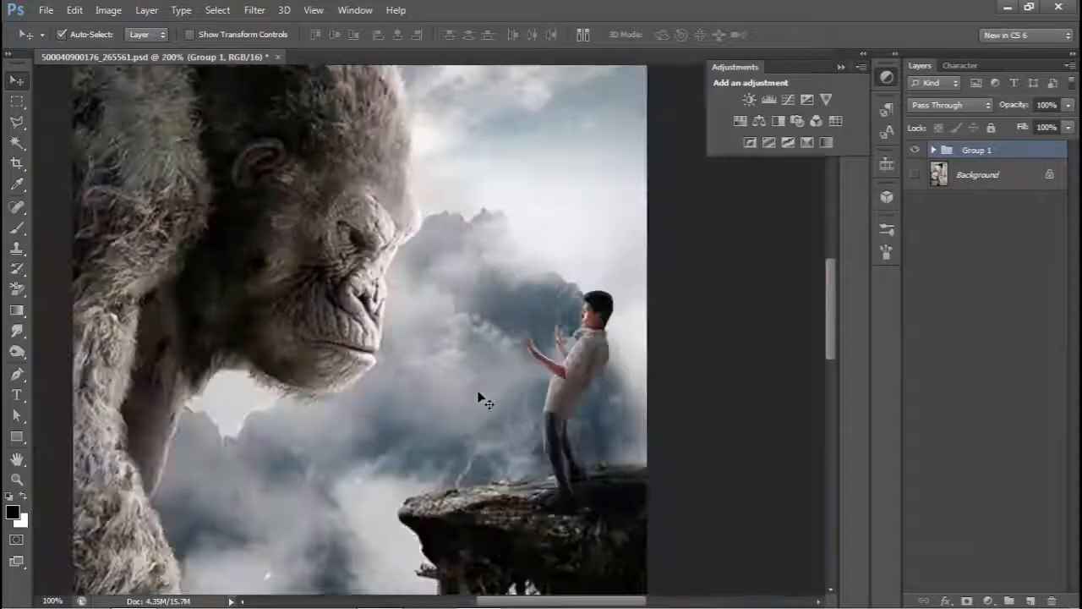
key("ctrl+minus")
key("ctrl+minus")
key("ctrl+s")
Add a Vibrance adjustment layer above the group with vibrance and saturation both at +1.
left_click(826, 100)
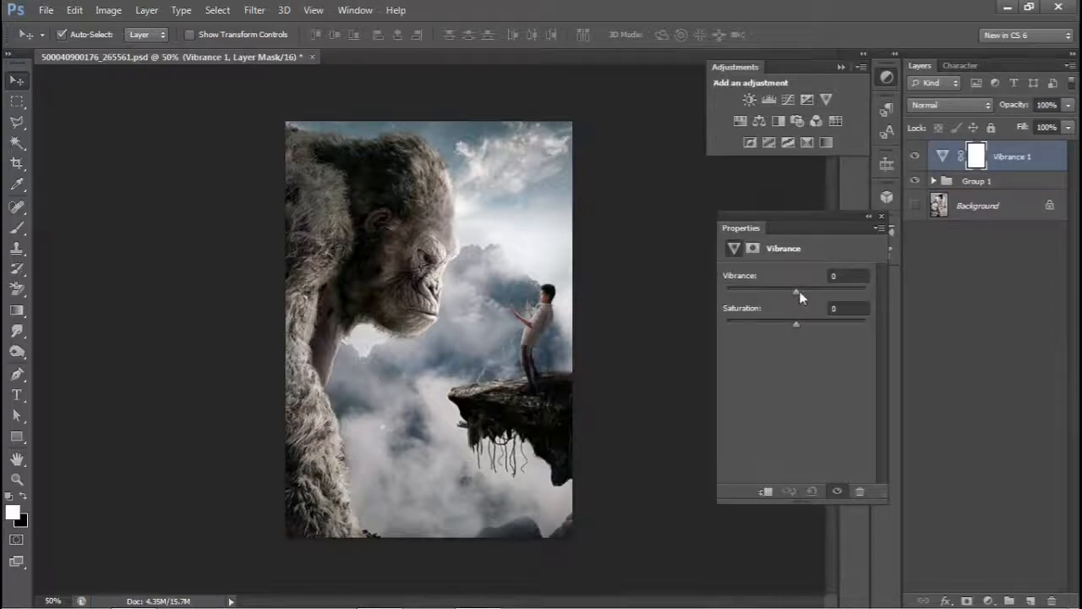
mouse_move(797, 293)
left_mouse_down()
mouse_move(868, 312)
mouse_move(794, 303)
mouse_move(803, 319)
mouse_move(795, 328)
mouse_move(759, 297)
mouse_move(781, 293)
left_mouse_up()
key("ctrl+plus")
key("ctrl+plus")
key("ctrl+minus")
key("ctrl+plus")
key("ctrl+plus")
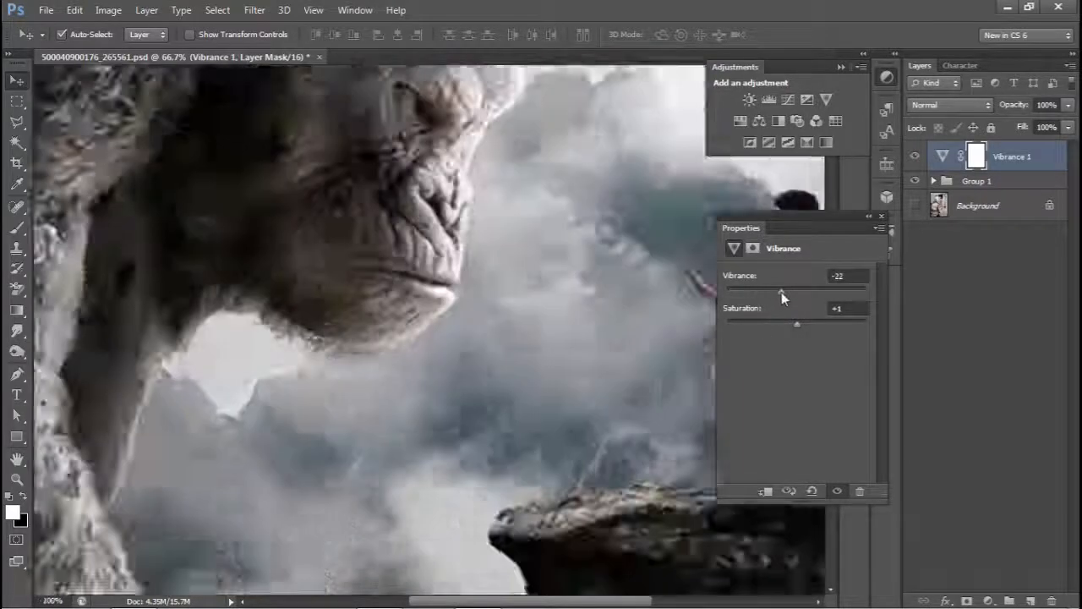
left_click_drag(696, 207, 466, 356)
key("ctrl+minus")
left_click_drag(782, 292, 797, 291)
key("ctrl+minus")
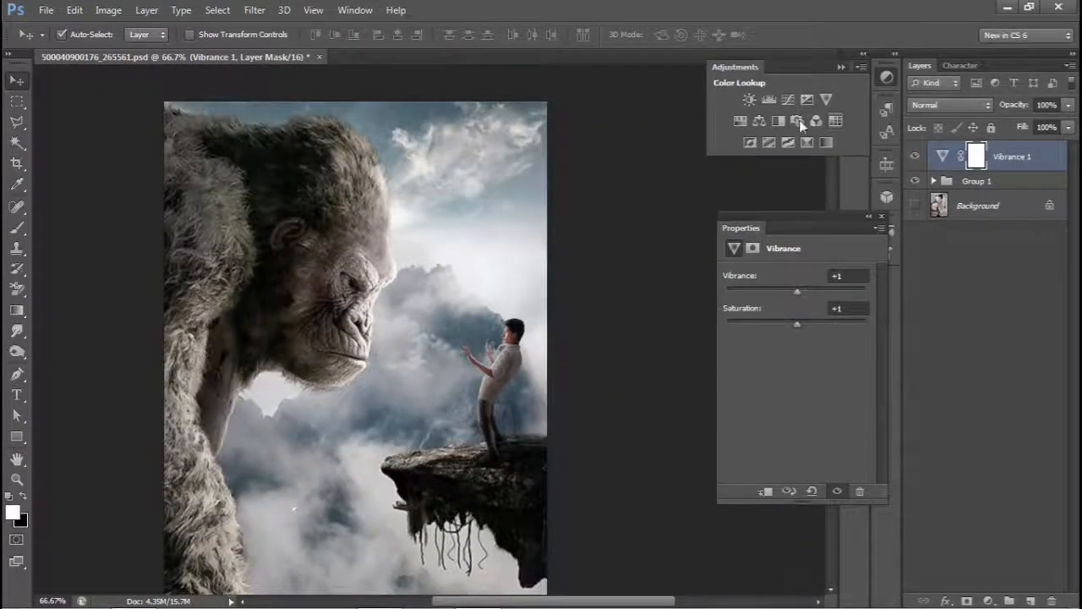
Add a linear Gradient Fill layer at 90° that fades from dark teal to transparent.
left_click(989, 601)
left_click(942, 275)
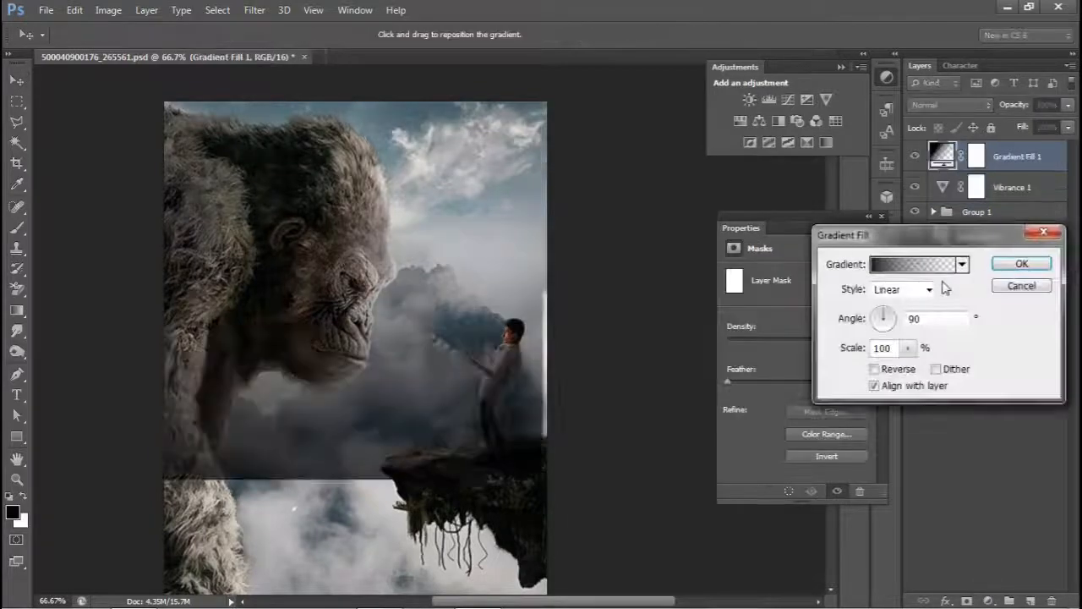
key("ctrl+minus")
left_click(914, 265)
double_click(719, 389)
left_click(800, 382)
left_click_drag(829, 427, 835, 330)
left_click(982, 217)
left_click(1011, 193)
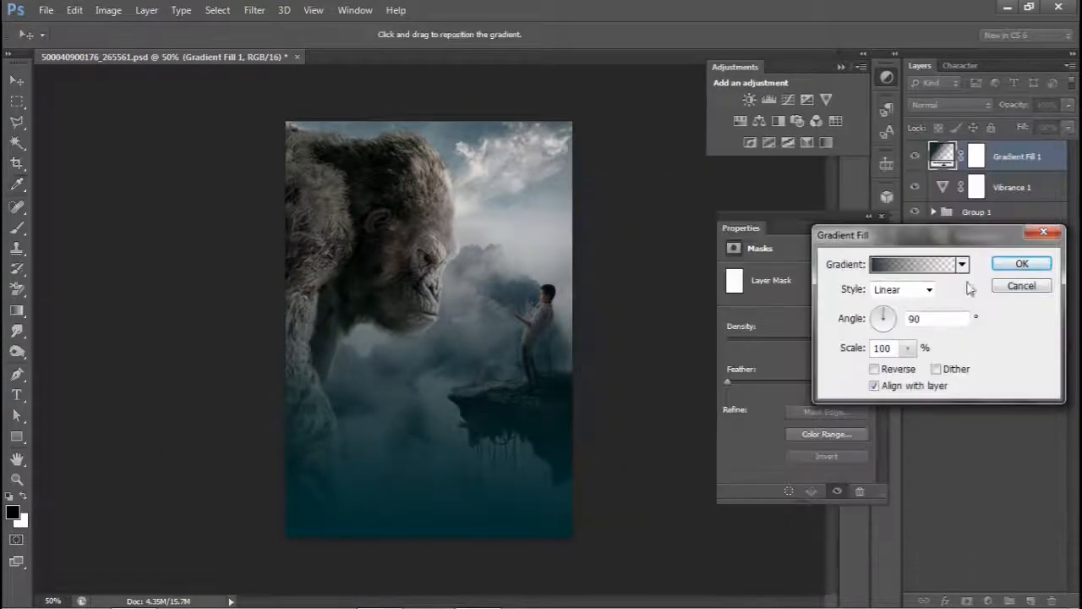
Adjust the gradient fill's scale and set the layer's opacity to 89%.
left_click_drag(907, 348, 915, 372)
left_click(1022, 264)
left_click(881, 217)
left_click_drag(1015, 106, 1007, 106)
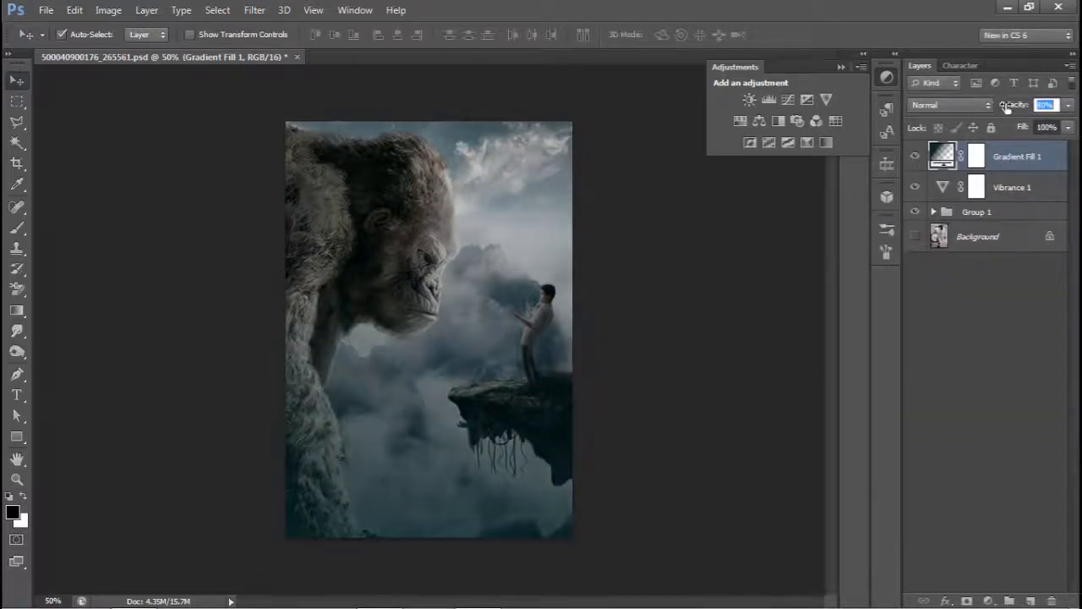
Paint black on the Gradient Fill mask over the gorilla, sky and man with an 800 px brush at 88% opacity.
left_click(977, 156)
key("b")
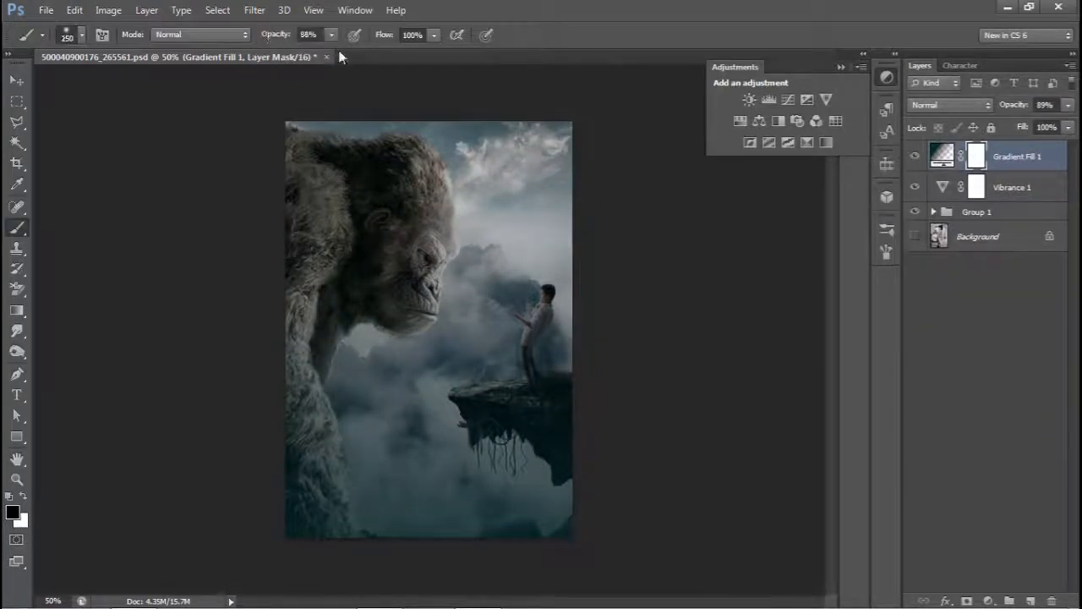
key("bracketright")
key("bracketright")
key("bracketright")
key("bracketright")
key("bracketright")
key("bracketright")
mouse_move(359, 212)
left_mouse_down()
mouse_move(395, 196)
mouse_move(333, 312)
mouse_move(318, 380)
mouse_move(473, 381)
left_mouse_up()
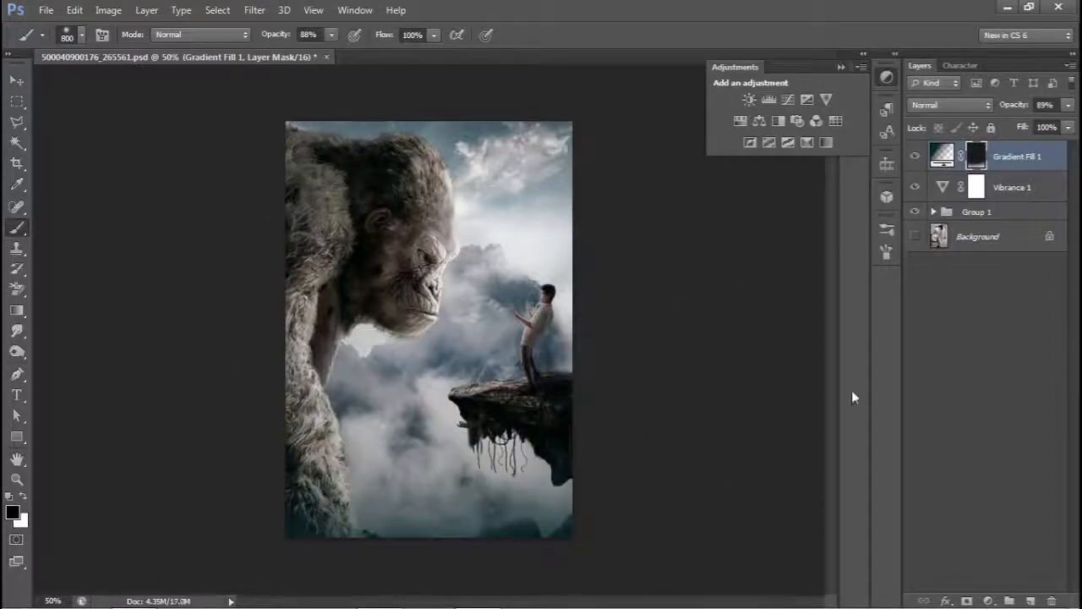
Paint white on the Gradient Fill mask along the image's lower area with a 300 px brush at 88% opacity.
key("x")
key("bracketleft")
key("bracketleft")
key("bracketleft")
key("bracketleft")
key("bracketleft")
mouse_move(317, 510)
left_mouse_down()
mouse_move(585, 500)
mouse_move(346, 465)
left_mouse_up()
Lower the Gradient Fill layer's opacity to 29%.
left_click_drag(1015, 107, 984, 109)
left_click_drag(272, 292, 524, 435)
key("ctrl+plus")
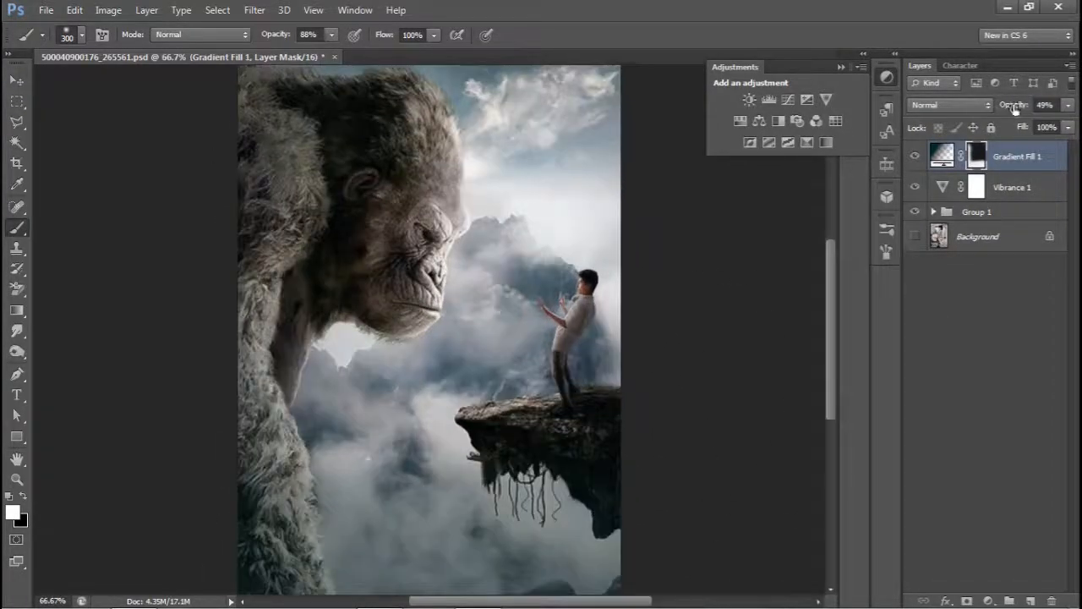
left_click_drag(1015, 108, 998, 109)
left_click_drag(518, 168, 476, 259)
Paint black on the Gradient Fill mask around the underside of the rock ledge with the 300 px brush.
key("x")
left_click_drag(542, 516, 608, 444)
key("ctrl+plus")
key("ctrl+minus")
key("ctrl+minus")
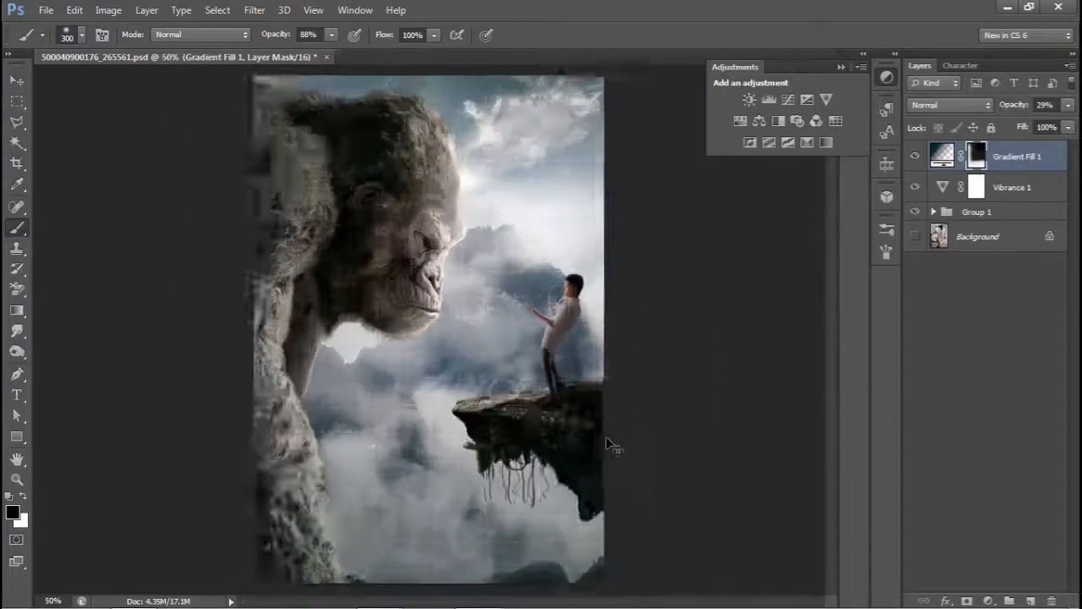
Add the text "Ak Edits" in white 10 pt MV Boli in the sky above the man.
key("ctrl+plus")
key("ctrl+plus")
key("ctrl+plus")
key("ctrl+shift+alt+n")
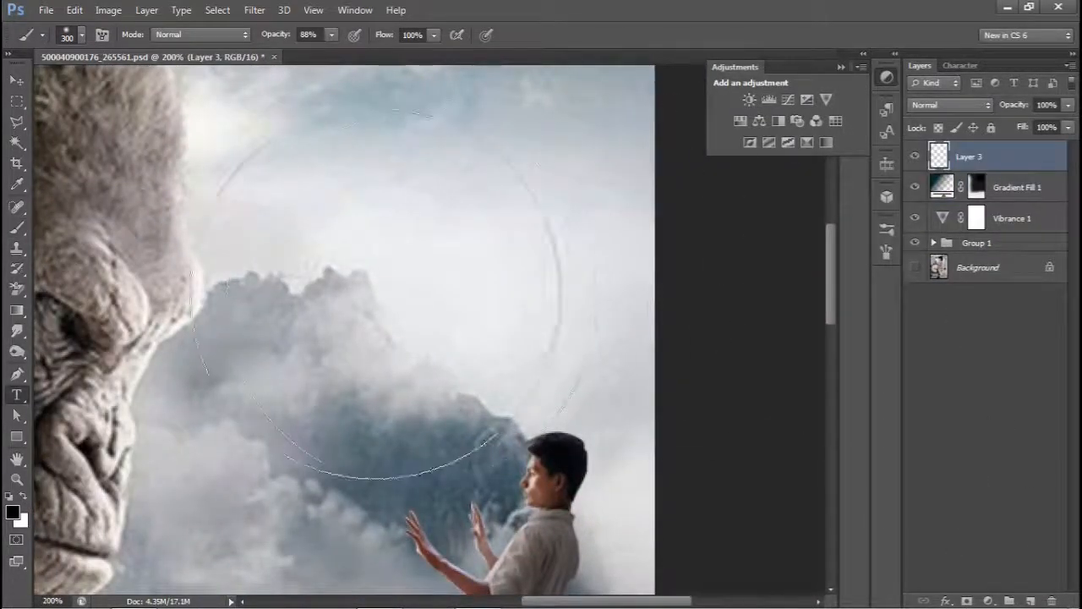
key("t")
left_click(337, 236)
type("Ak e")
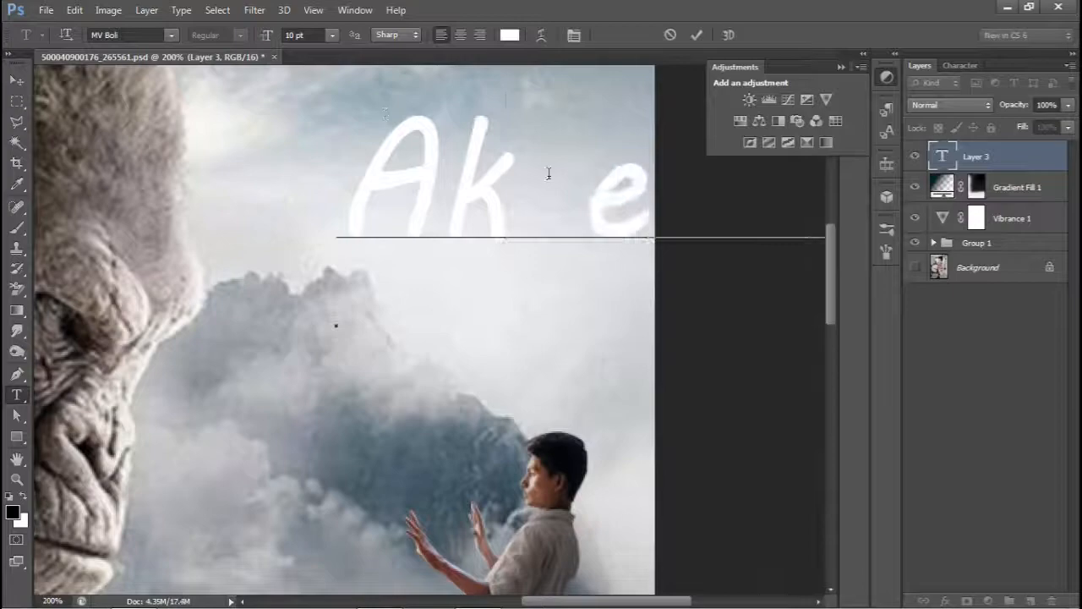
key("BackSpace")
type("E")
left_click(698, 36)
Change the colour of the "Ak Edits" text to black.
left_click(519, 187)
key("ctrl+a")
left_click(509, 35)
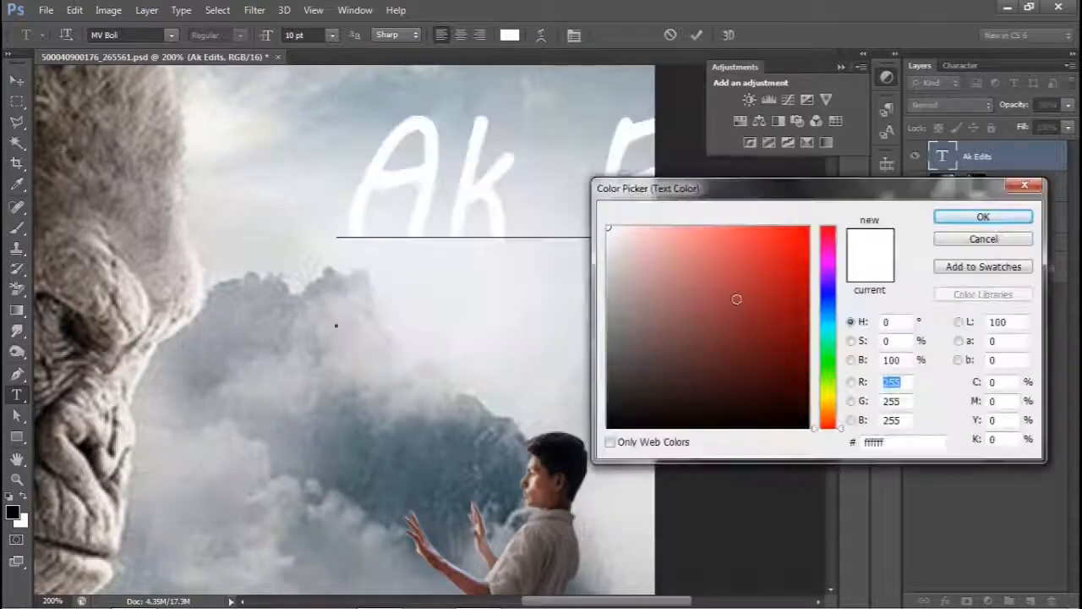
left_click_drag(737, 299, 719, 436)
left_click(983, 217)
key("ctrl+Return")
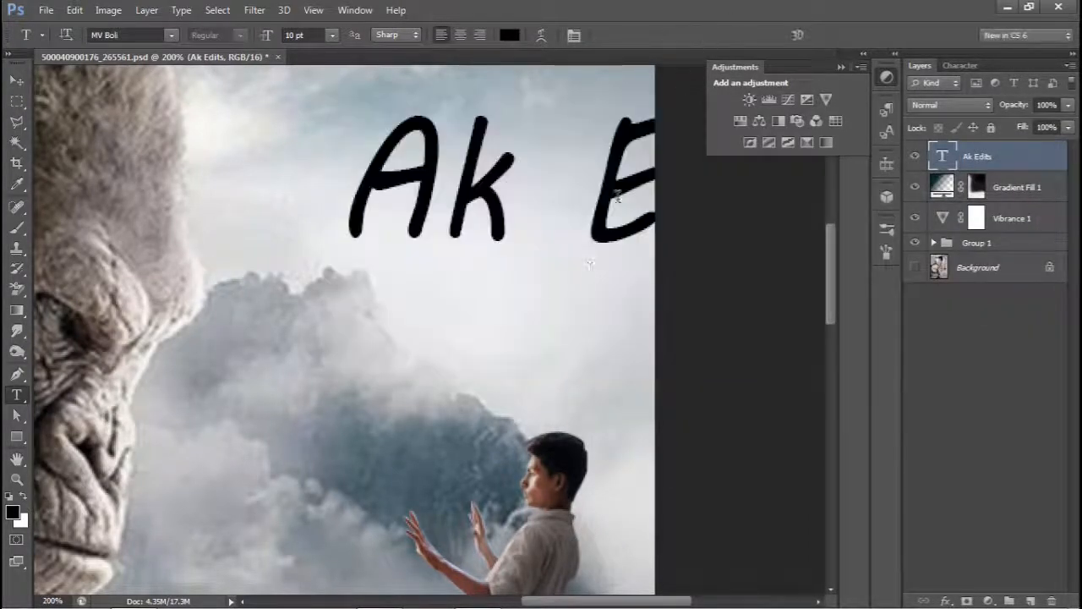
Scale down the "Ak Edits" text and place it just above the man's head.
key("ctrl+t")
left_click_drag(337, 289, 493, 235)
left_click_drag(715, 210, 461, 209)
left_click_drag(667, 233, 569, 200)
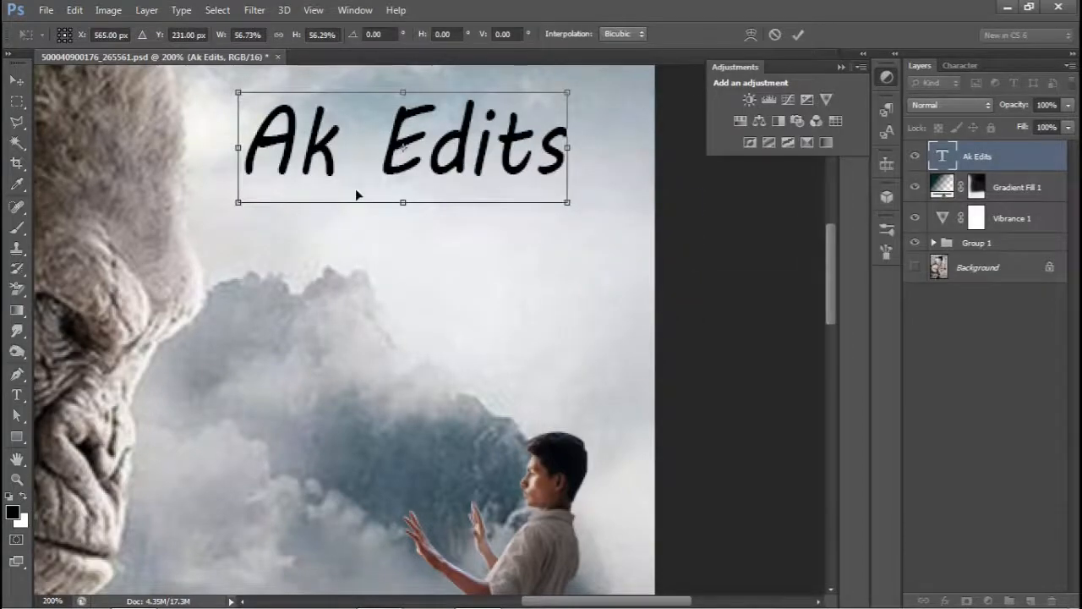
key("ctrl+minus")
key("ctrl+plus")
key("ctrl+minus")
key("ctrl+plus")
left_click_drag(490, 152, 553, 331)
mouse_move(644, 375)
left_mouse_down()
mouse_move(462, 305)
mouse_move(628, 371)
left_mouse_up()
left_click_drag(407, 459, 437, 316)
key("ctrl+minus")
left_click_drag(556, 281, 544, 252)
key("Return")
Change the font of the "Ak Edits" text to Tekton Pro.
left_click(960, 66)
left_click(995, 85)
left_click_drag(1072, 357, 1072, 478)
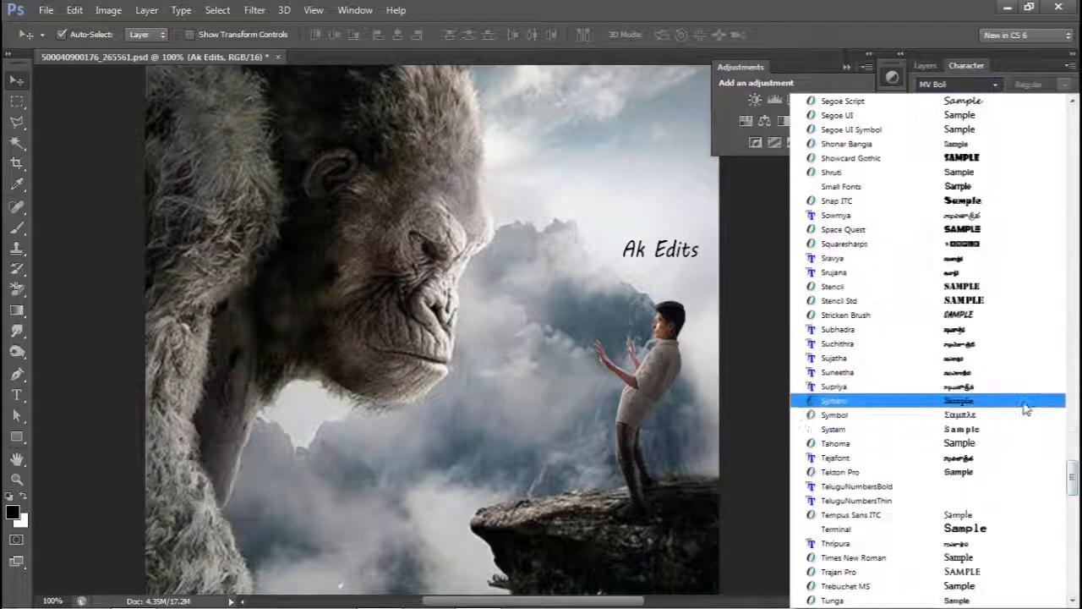
left_click(1019, 472)
left_click(925, 65)
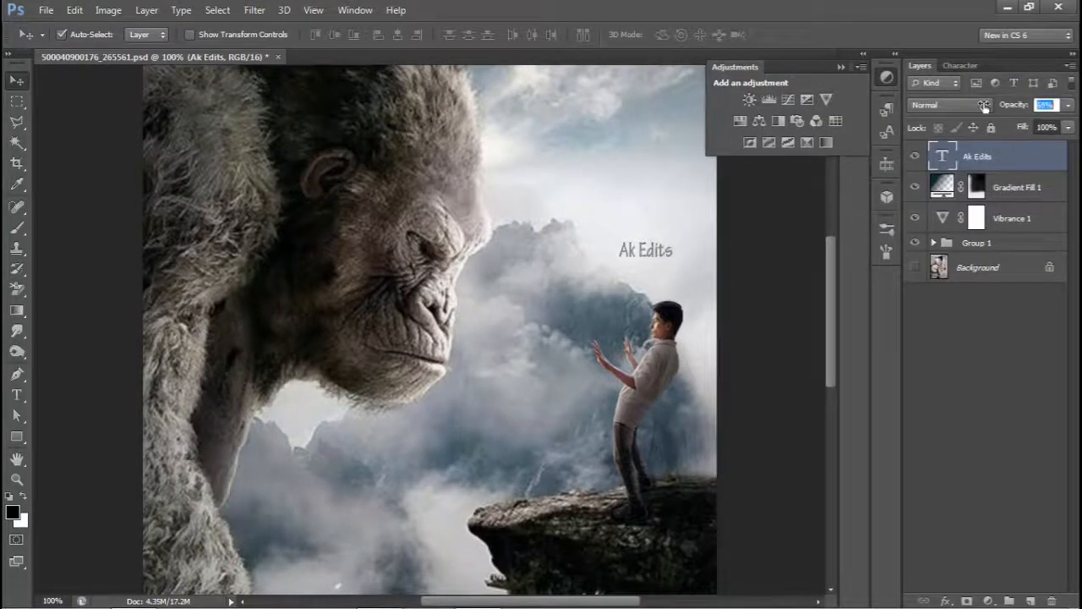
Lower the "Ak Edits" text layer's opacity to 32%.
key("ctrl+plus")
left_click_drag(749, 304, 516, 332)
key("ctrl+minus")
key("ctrl+minus")
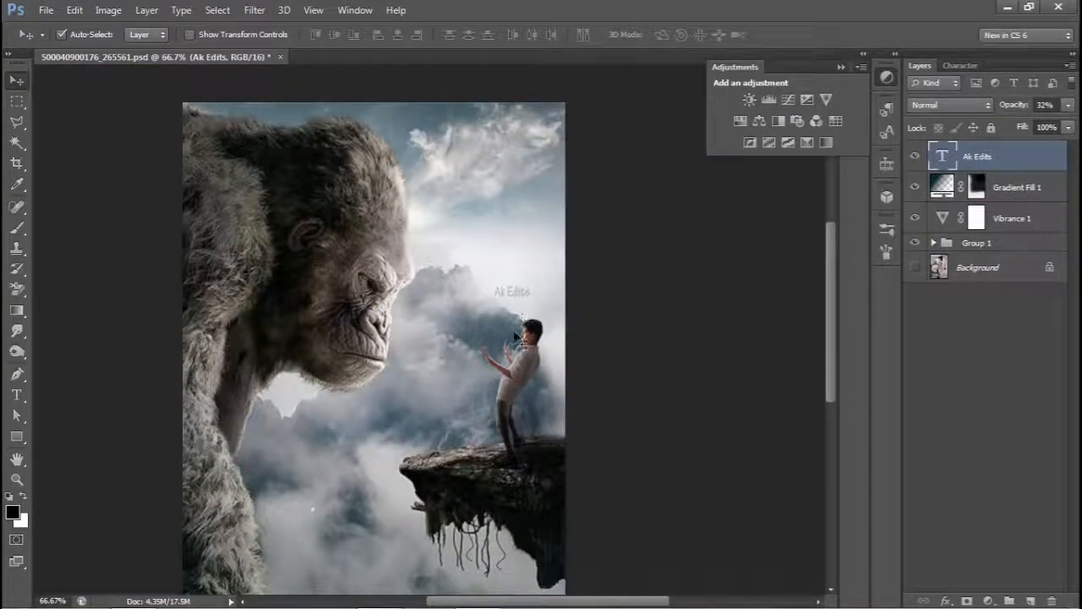
Add the title "King kong" in black 10 pt Tekton Pro in the upper sky beside the gorilla's head.
key("t")
left_click(452, 213)
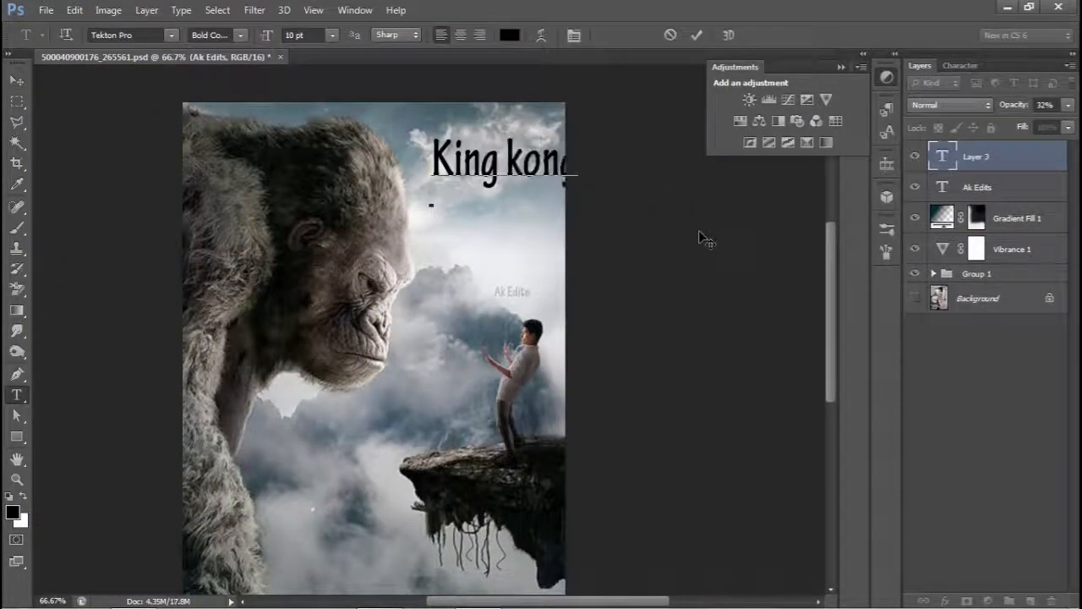
key("ctrl+Return")
Scale the "King kong" title to 9.6 pt, fit it inside the sky above the man, and set its opacity to 74%.
key("ctrl+t")
left_click_drag(579, 194, 583, 197)
left_click_drag(571, 193, 550, 238)
left_click_drag(504, 232, 508, 244)
key("Return")
left_click_drag(1006, 106, 986, 108)
key("ctrl+plus")
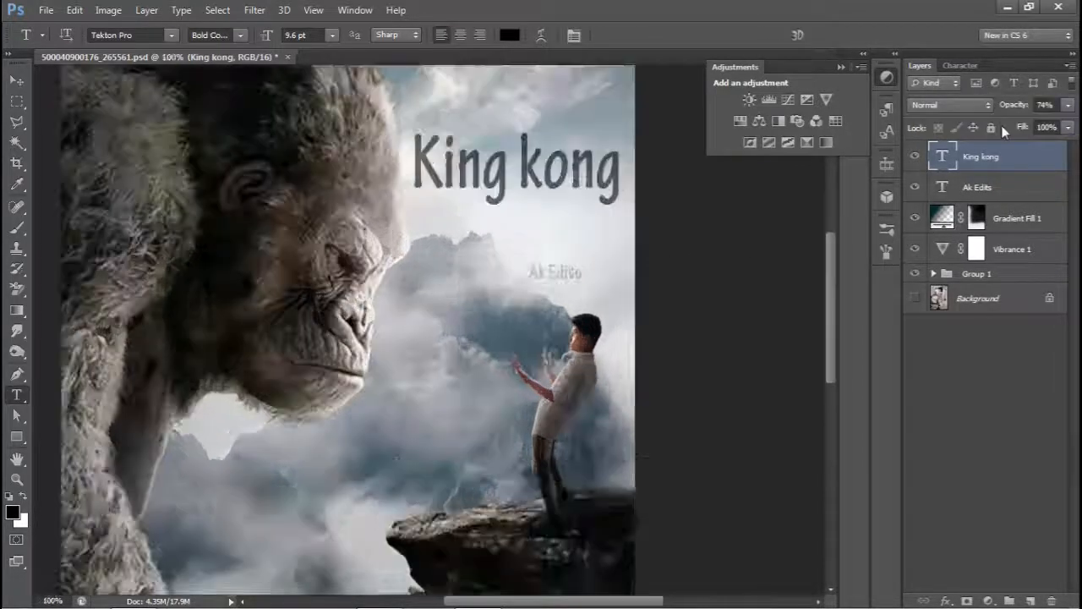